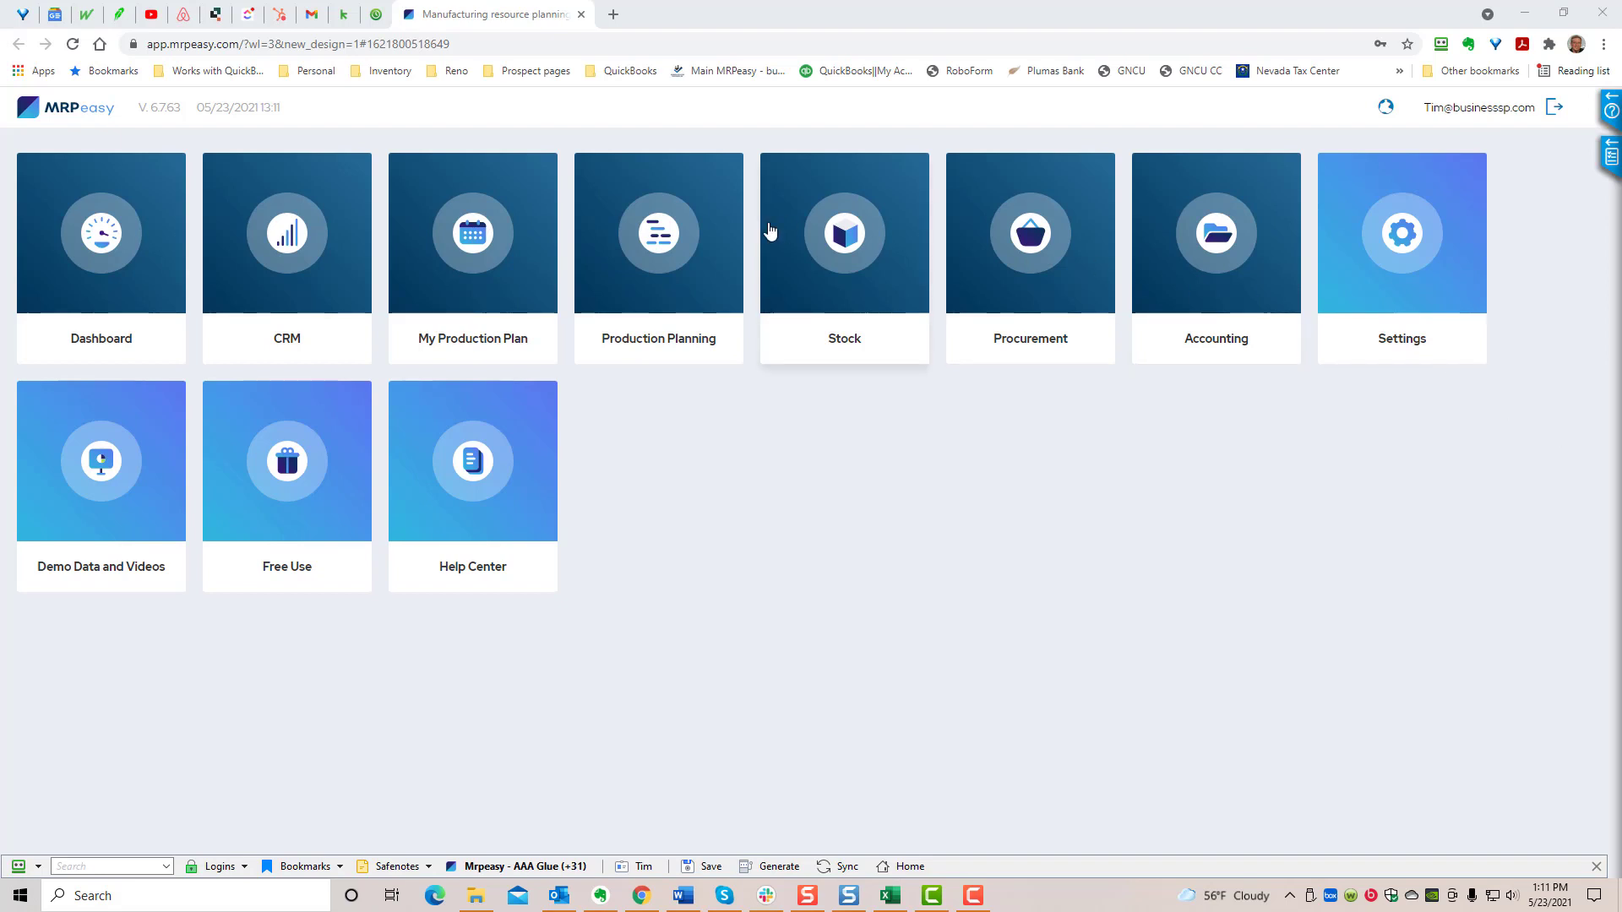
- Open production planning, view the workstations, and examine the operations of the Wooden table manufacturing order starting 05/28/2021
{"action": "left_click", "coordinate": [654, 243]}
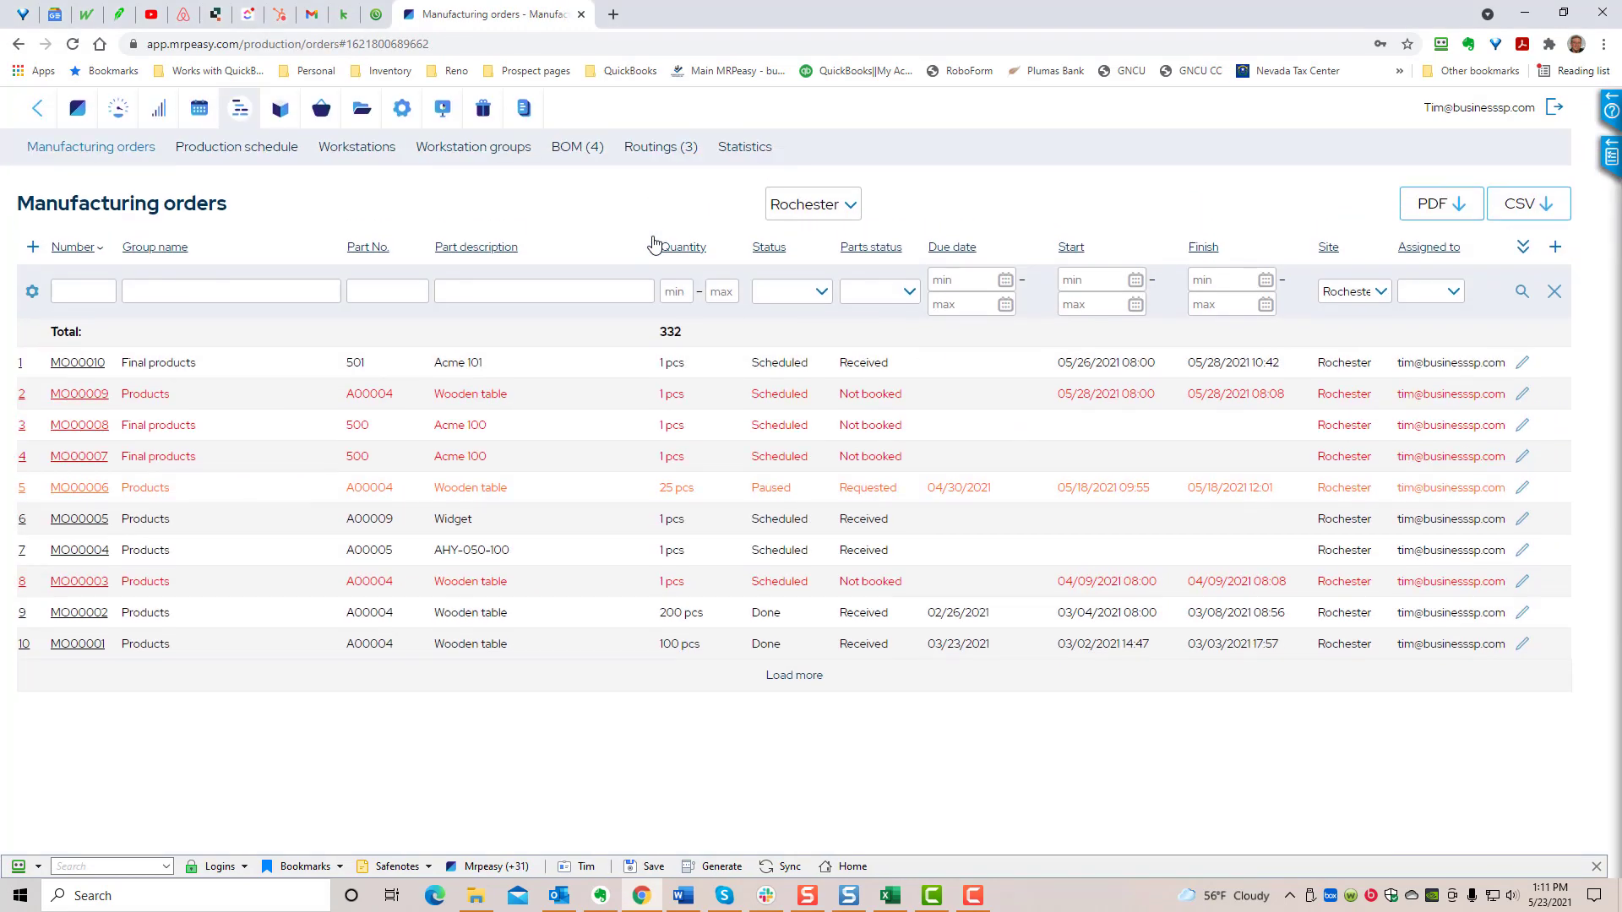
{"action": "left_click", "coordinate": [386, 152]}
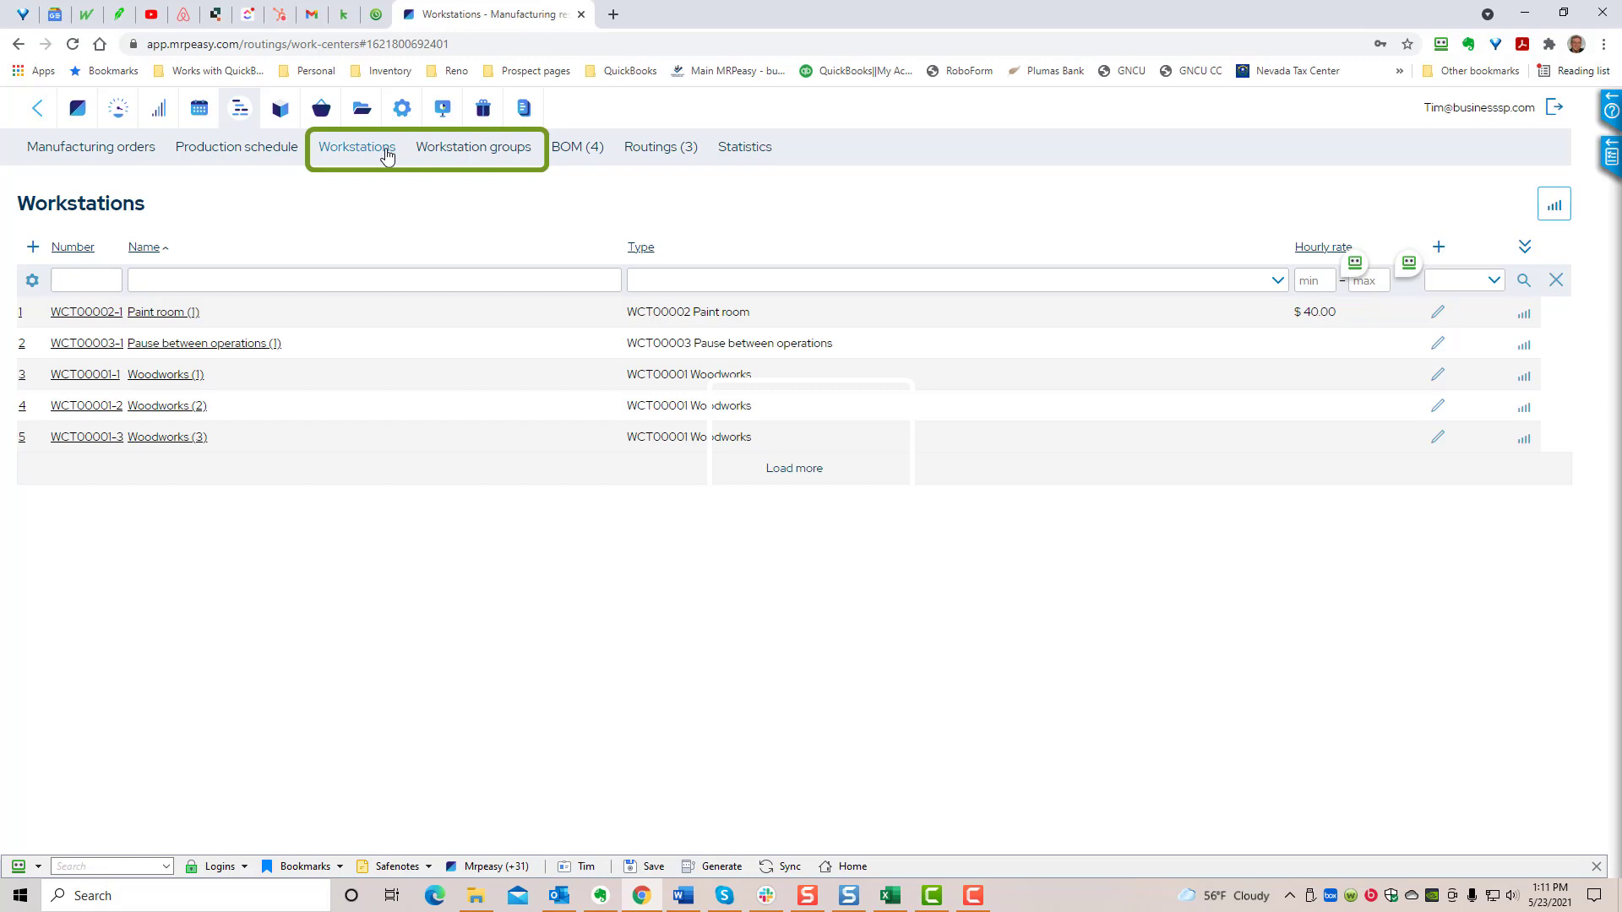
{"action": "left_click", "coordinate": [124, 150]}
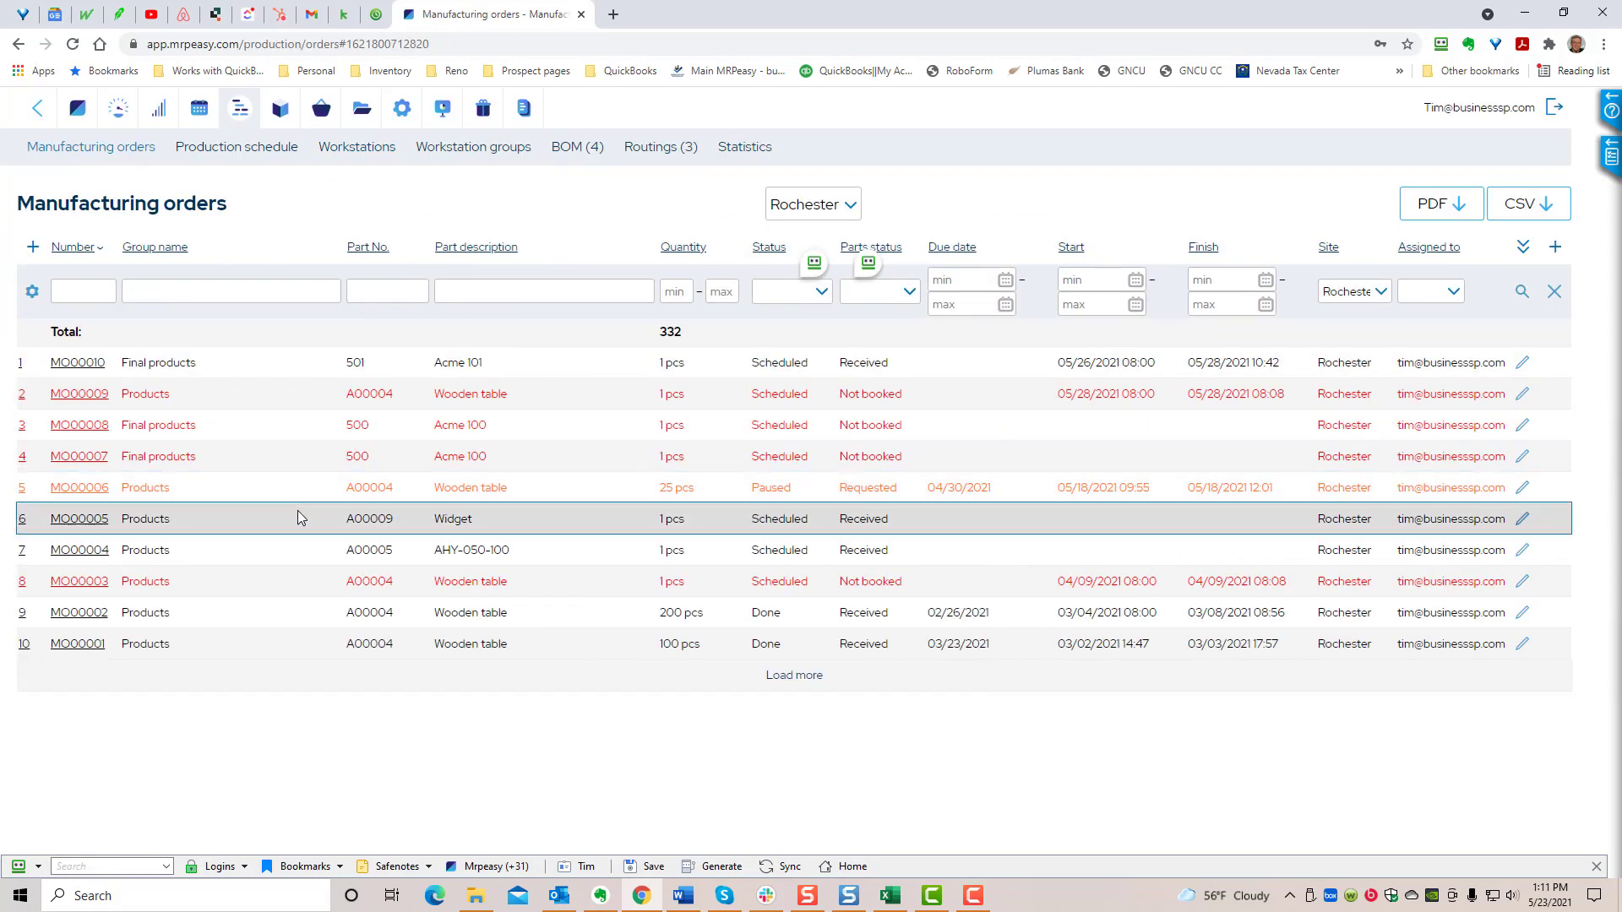
{"action": "left_click", "coordinate": [72, 393]}
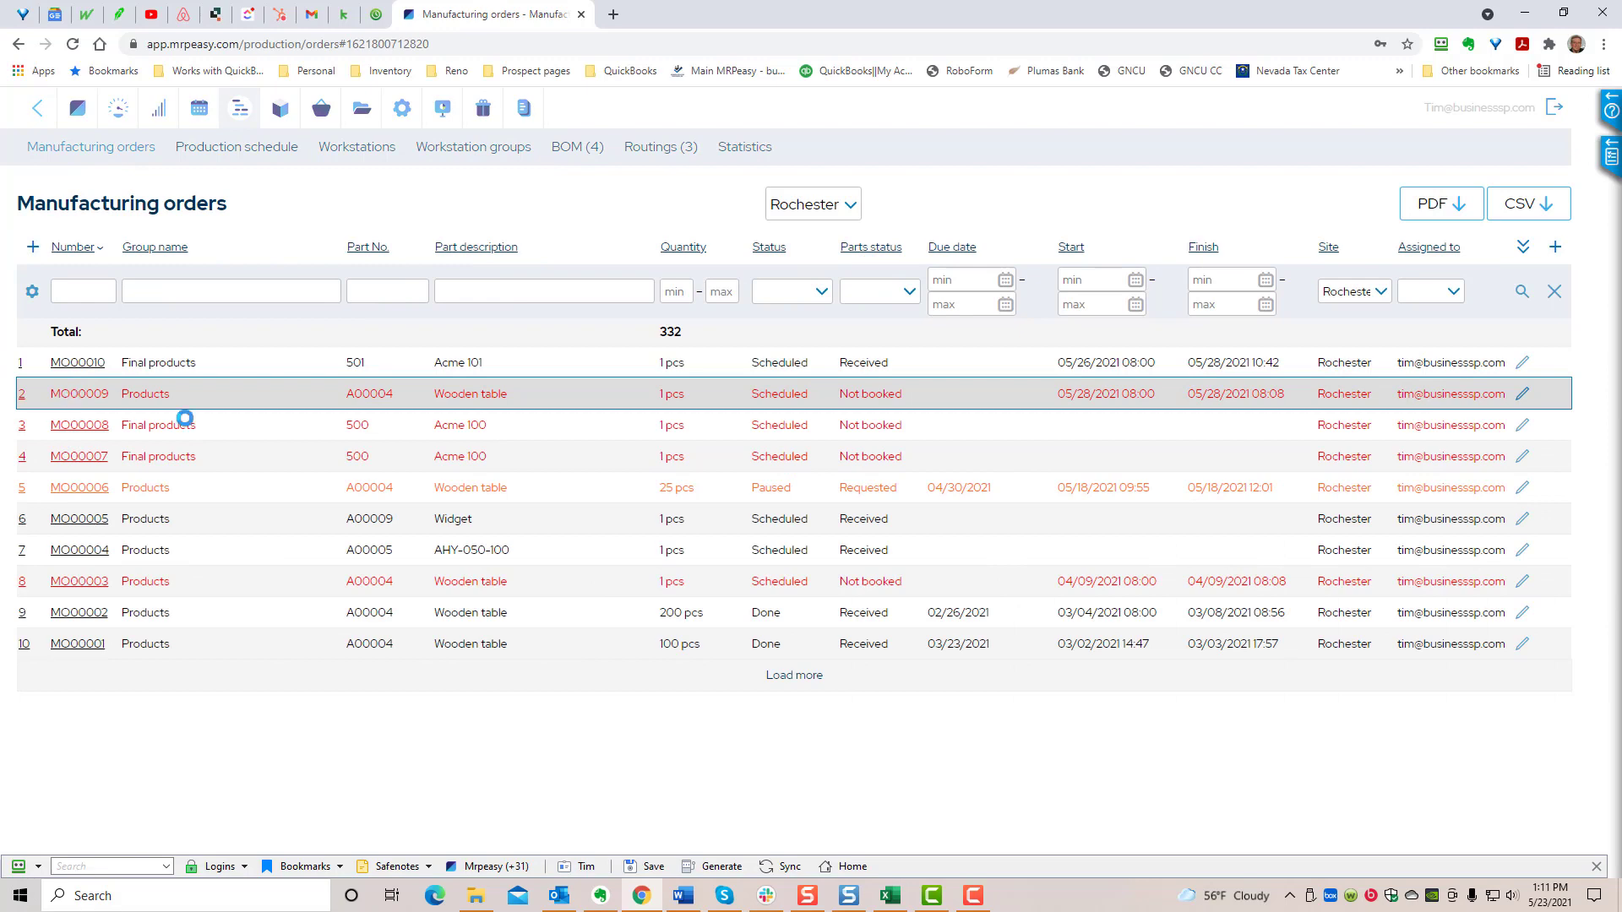
{"action": "scroll", "coordinate": [463, 479], "scroll_direction": "down", "scroll_amount": 5}
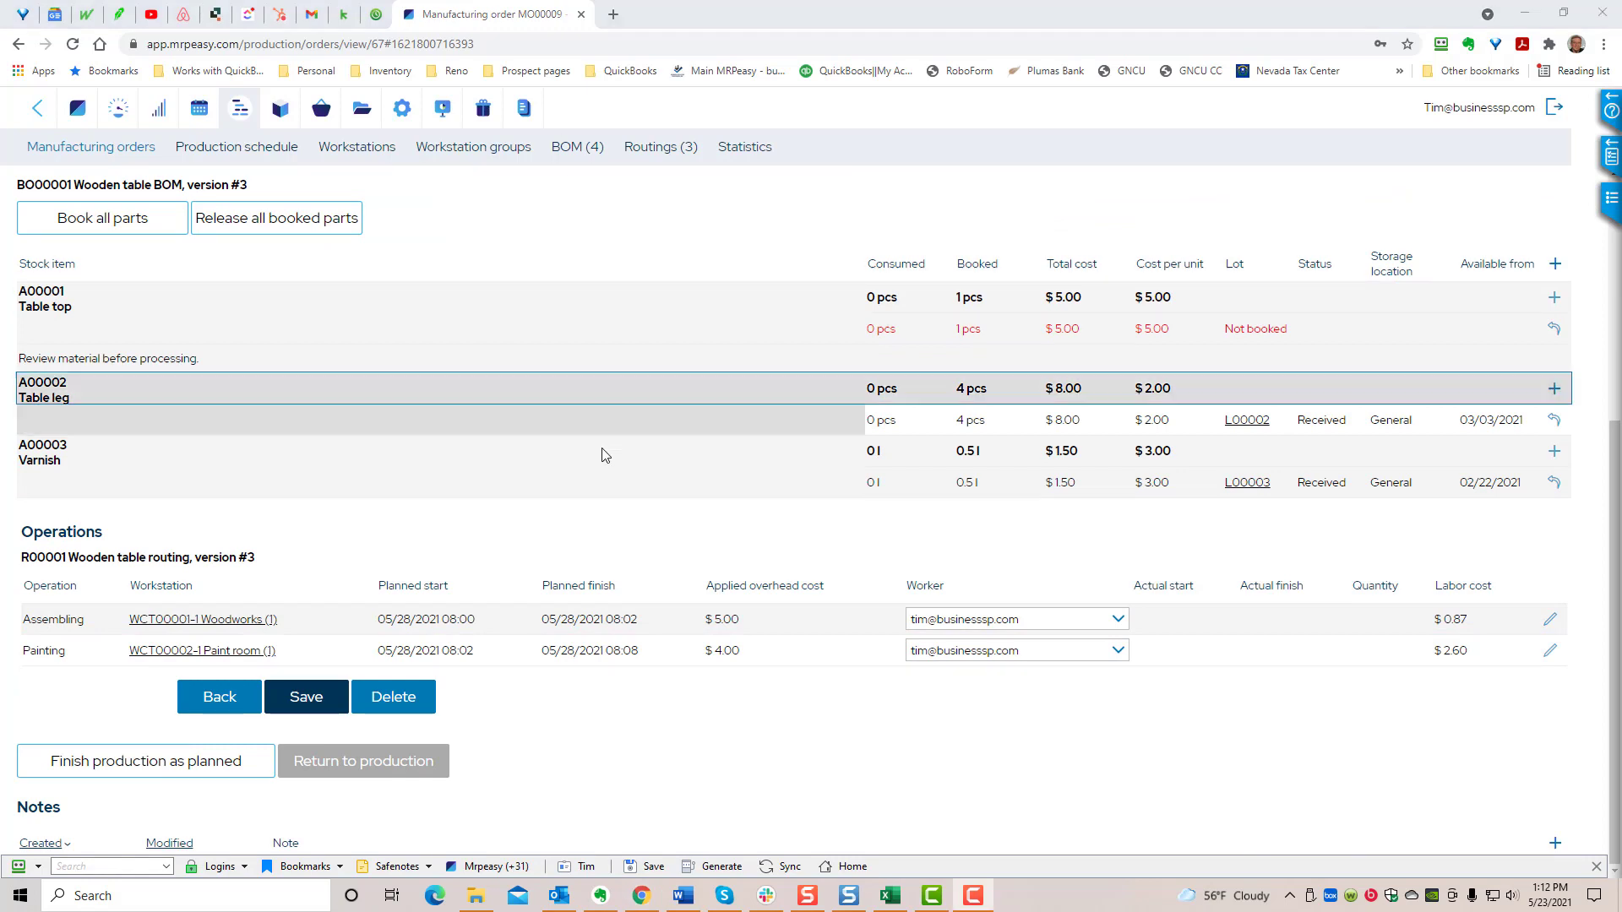
- Create and save a workstation group named Drilling machines with 2 instances, and check its entries in the workstation list
{"action": "left_click", "coordinate": [483, 147]}
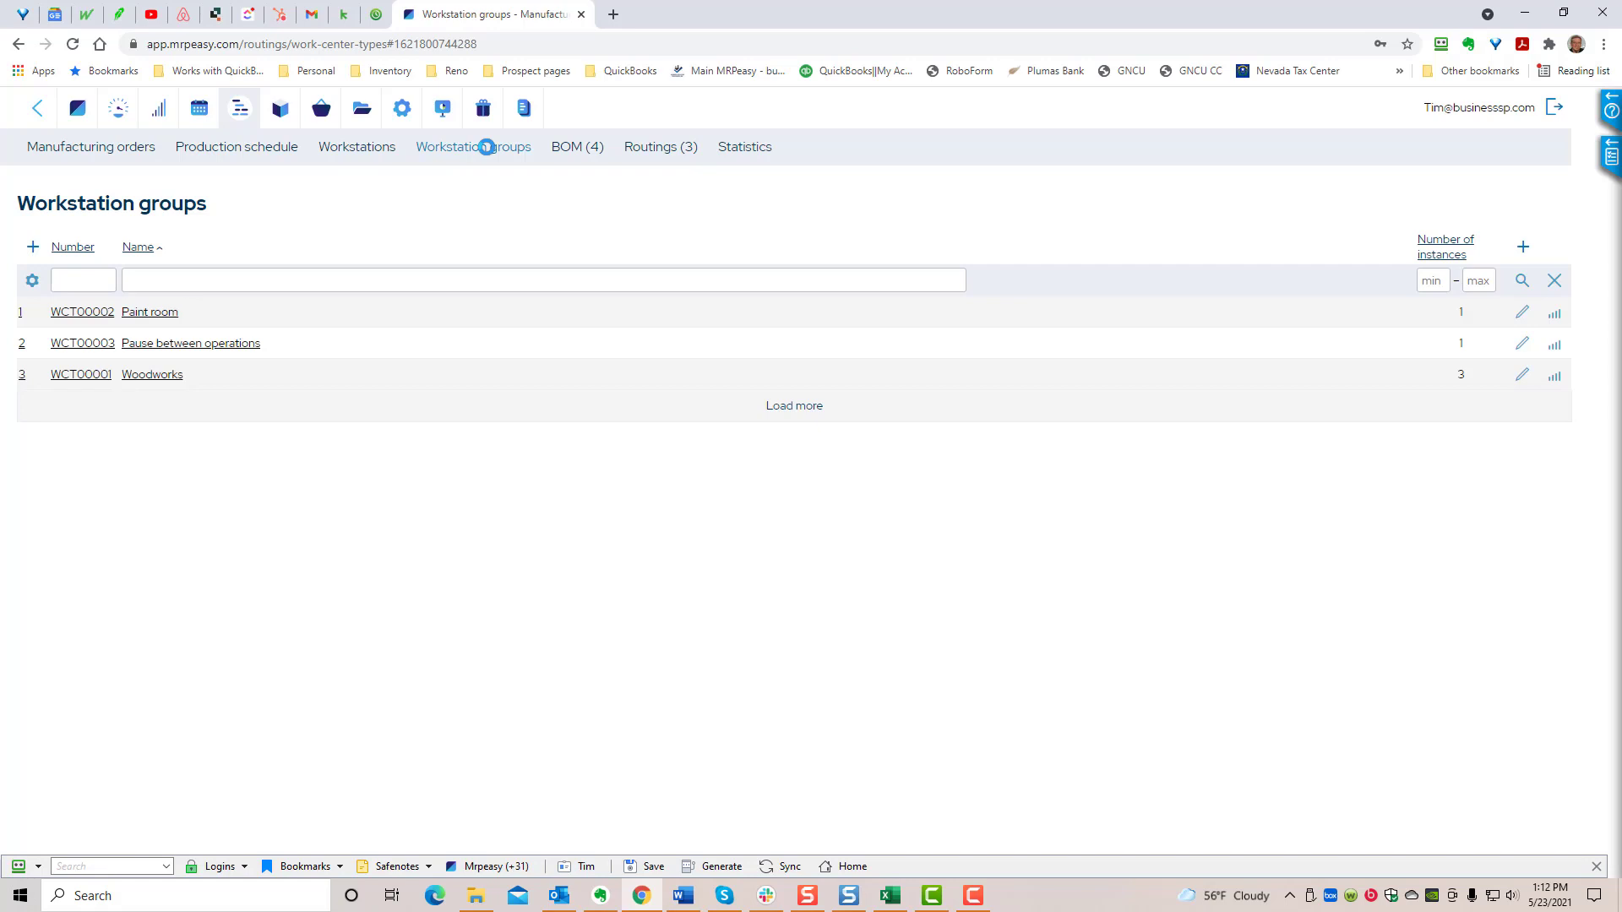
{"action": "left_click", "coordinate": [33, 247]}
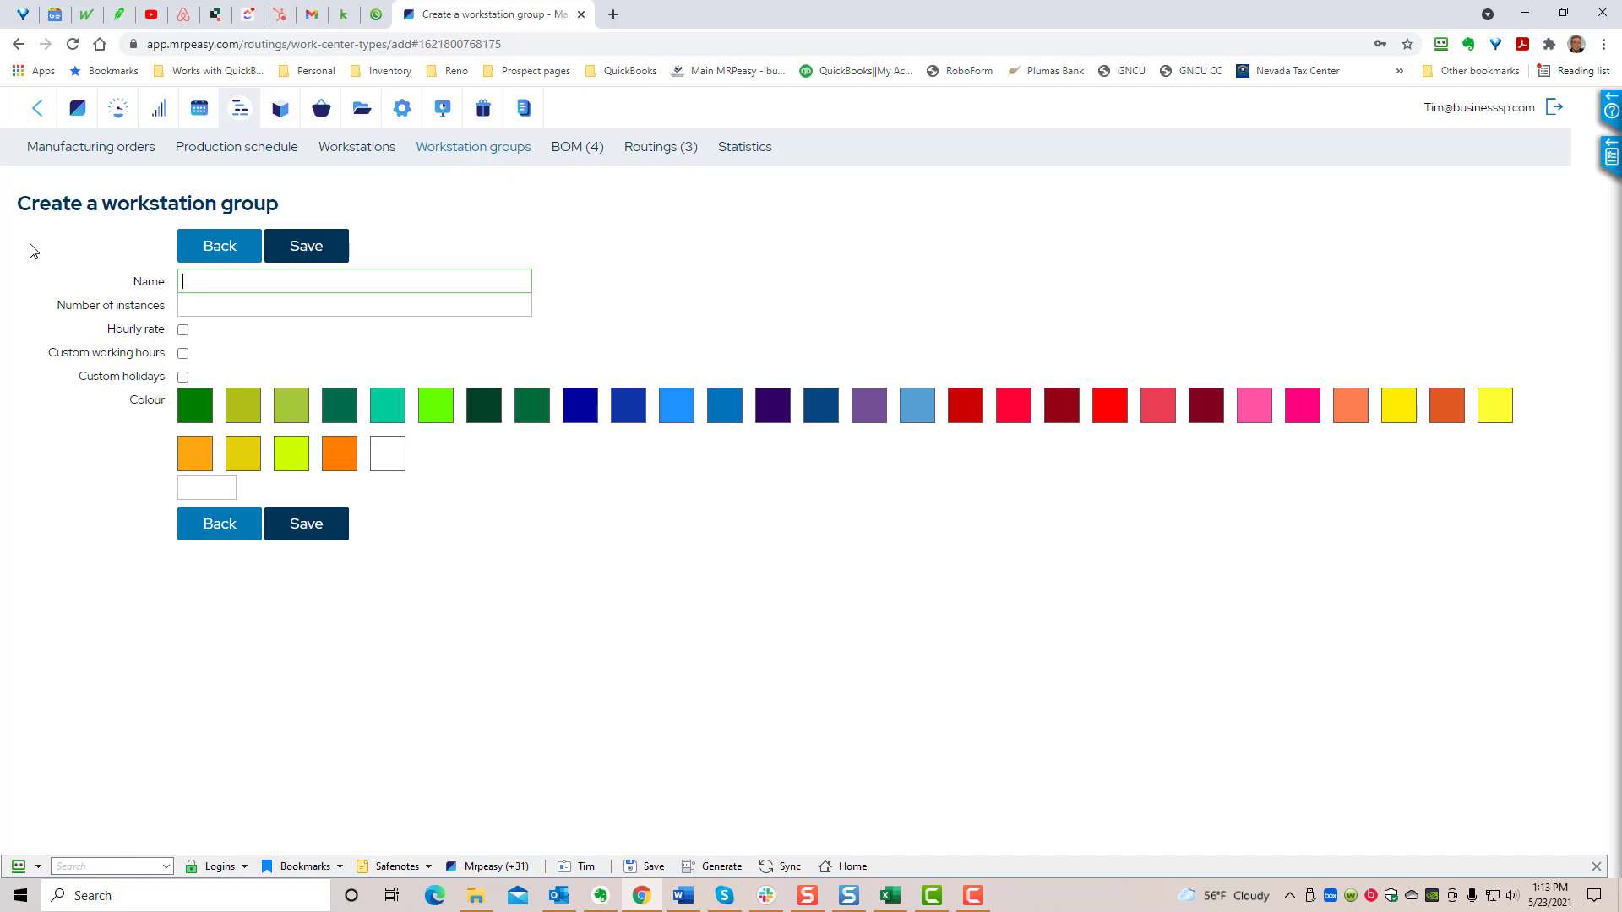
{"action": "type", "text": "Drilling machines"}
{"action": "key", "text": "Tab"}
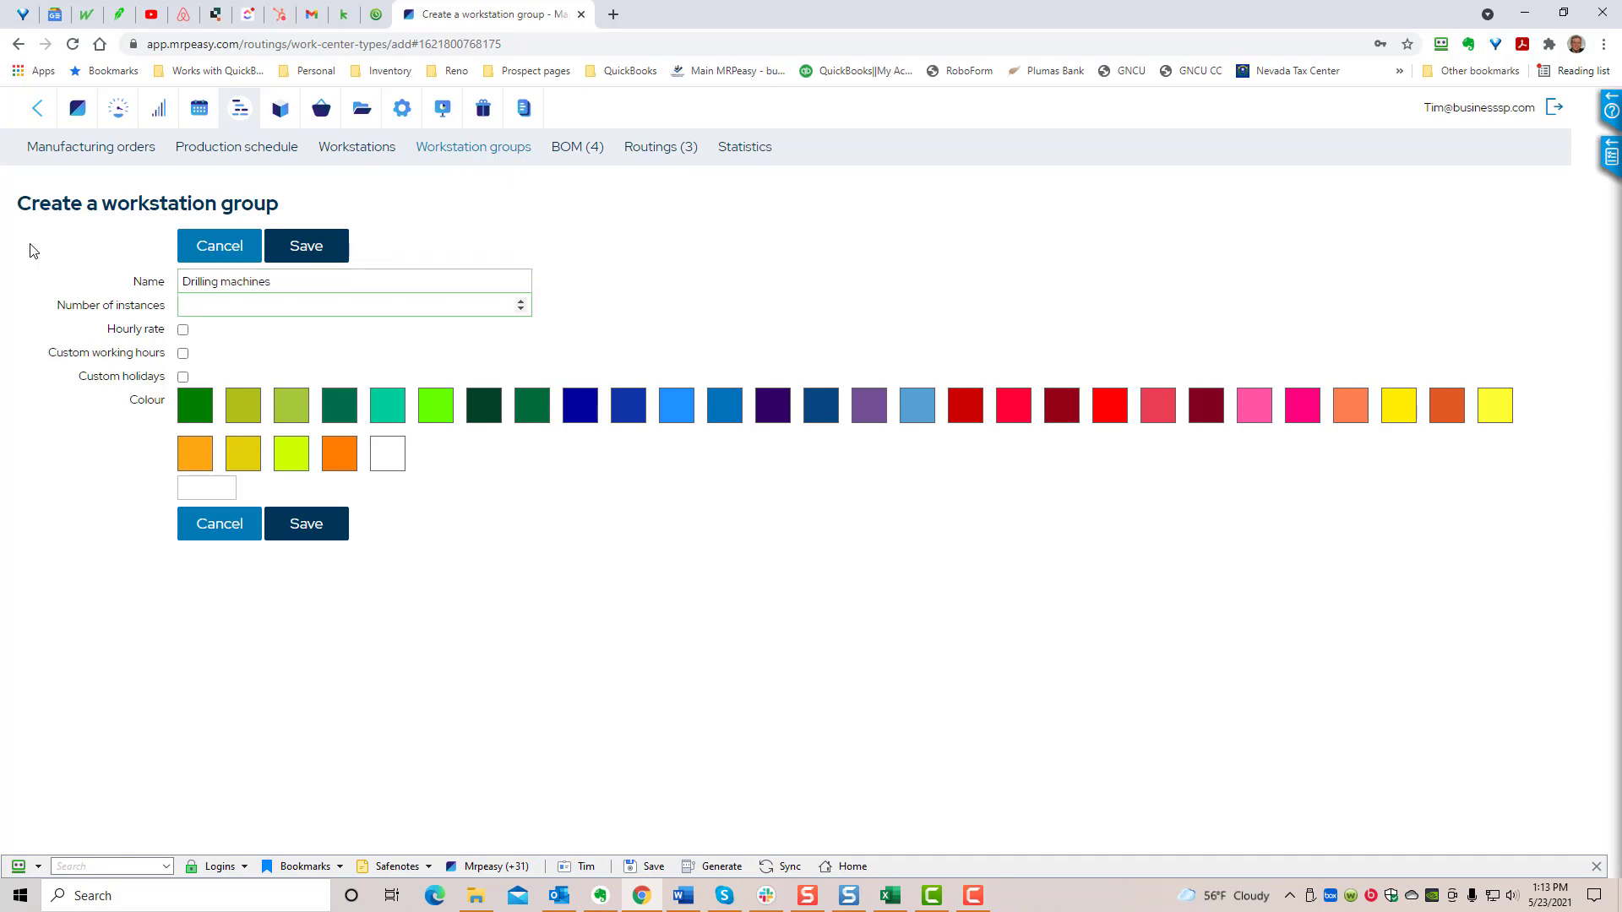
{"action": "type", "text": "2"}
{"action": "left_click", "coordinate": [318, 246]}
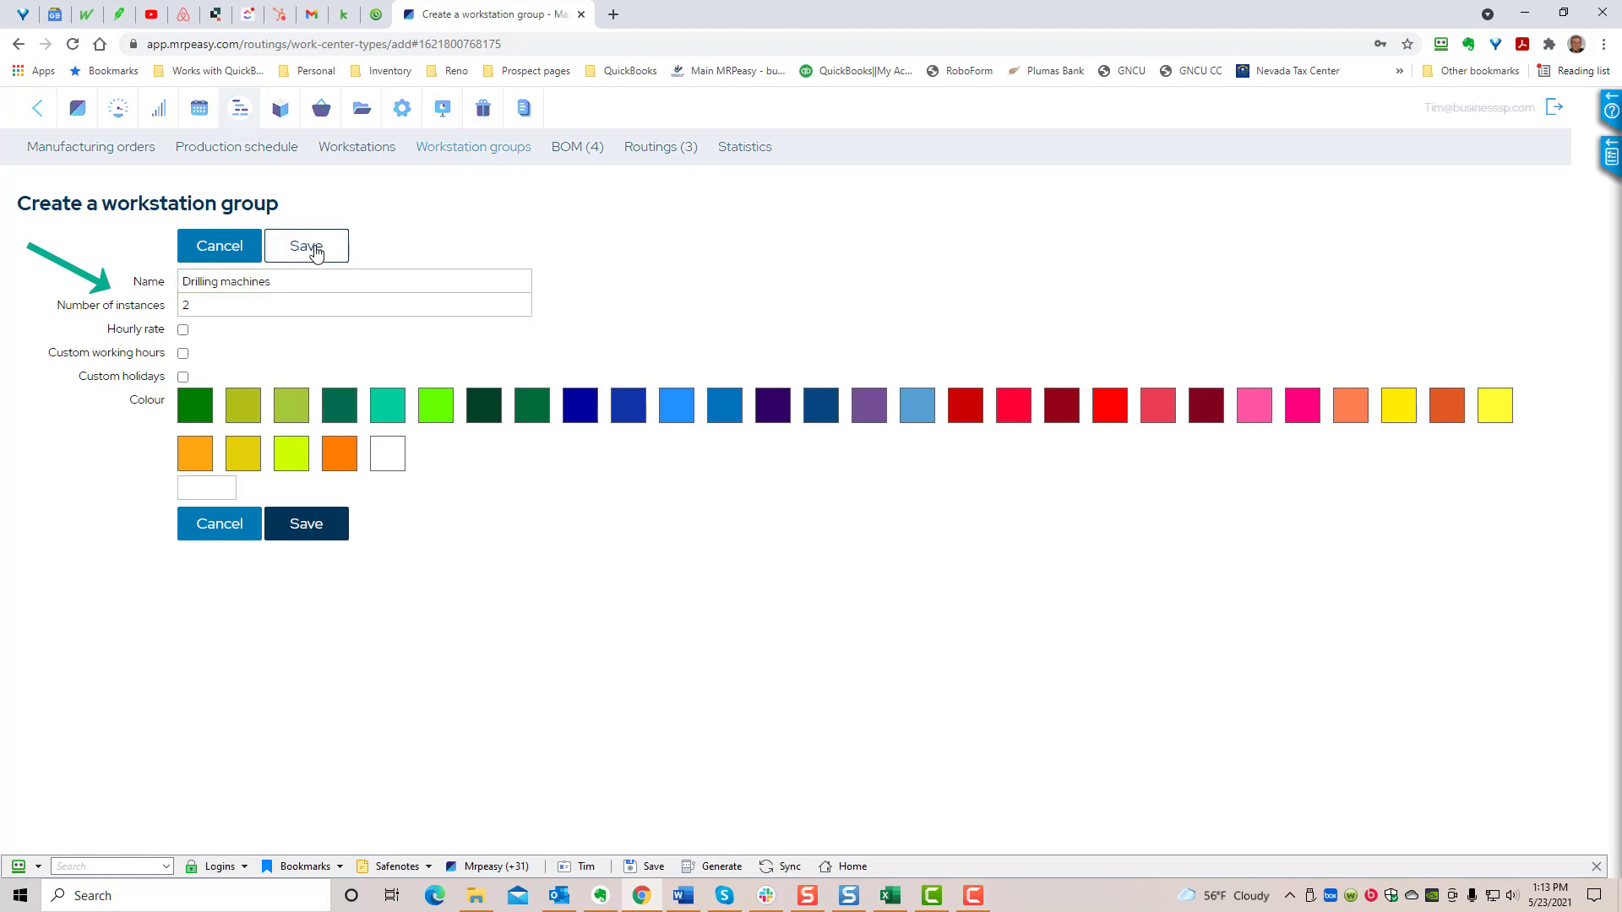
{"action": "left_click", "coordinate": [366, 149]}
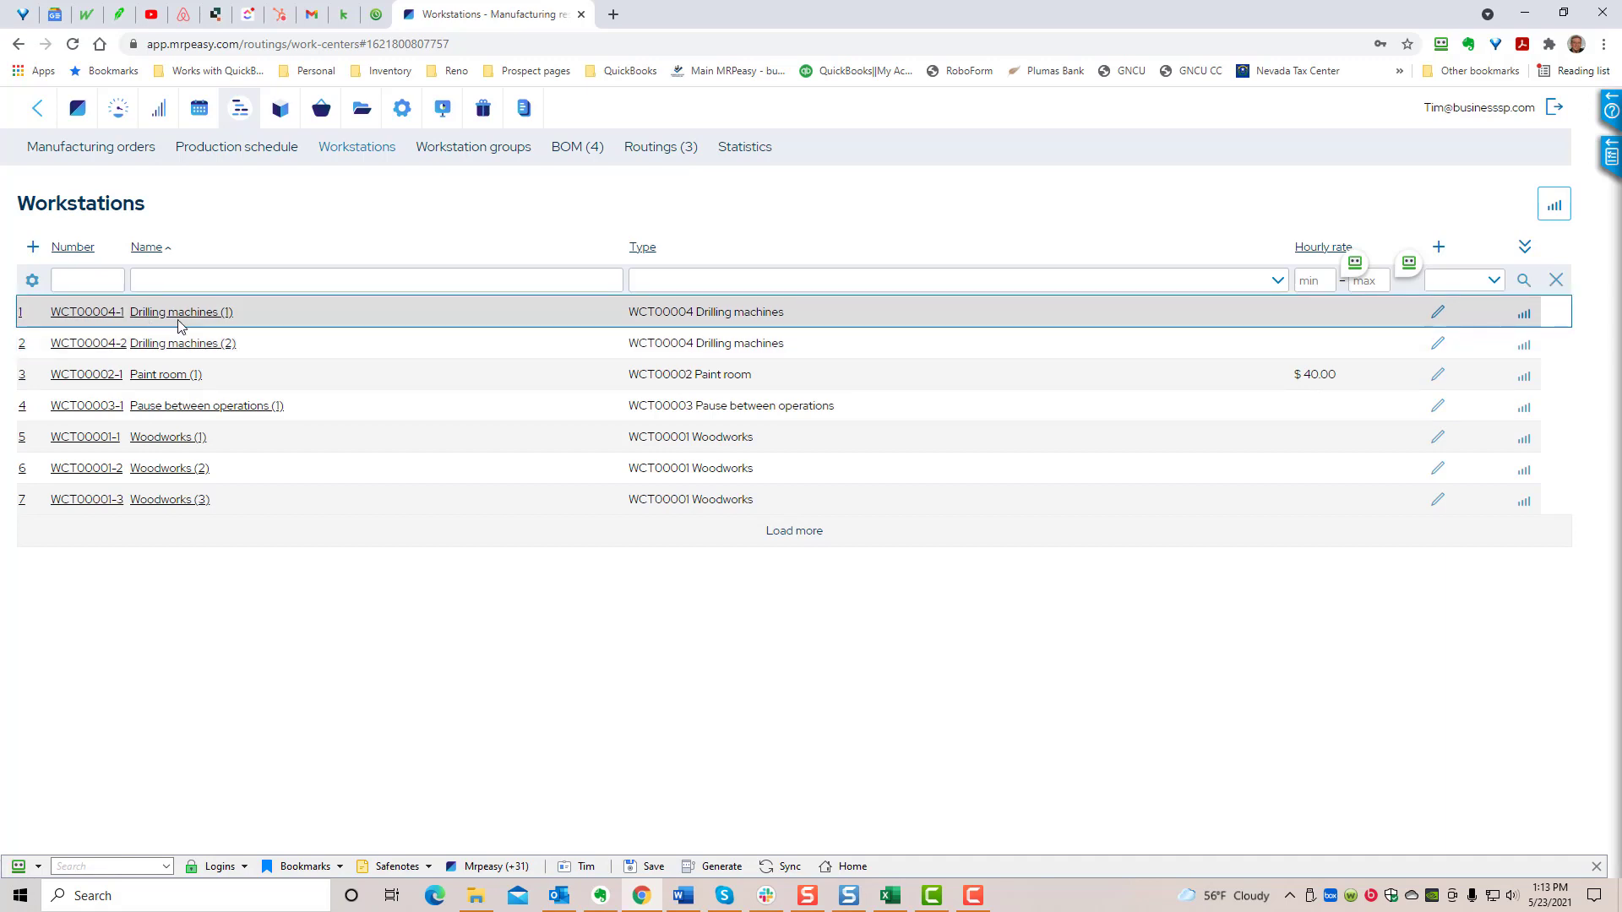
- Enable custom working hours for the Drilling machines workstation group and save the change while leaving for the production schedule
{"action": "left_click", "coordinate": [474, 149]}
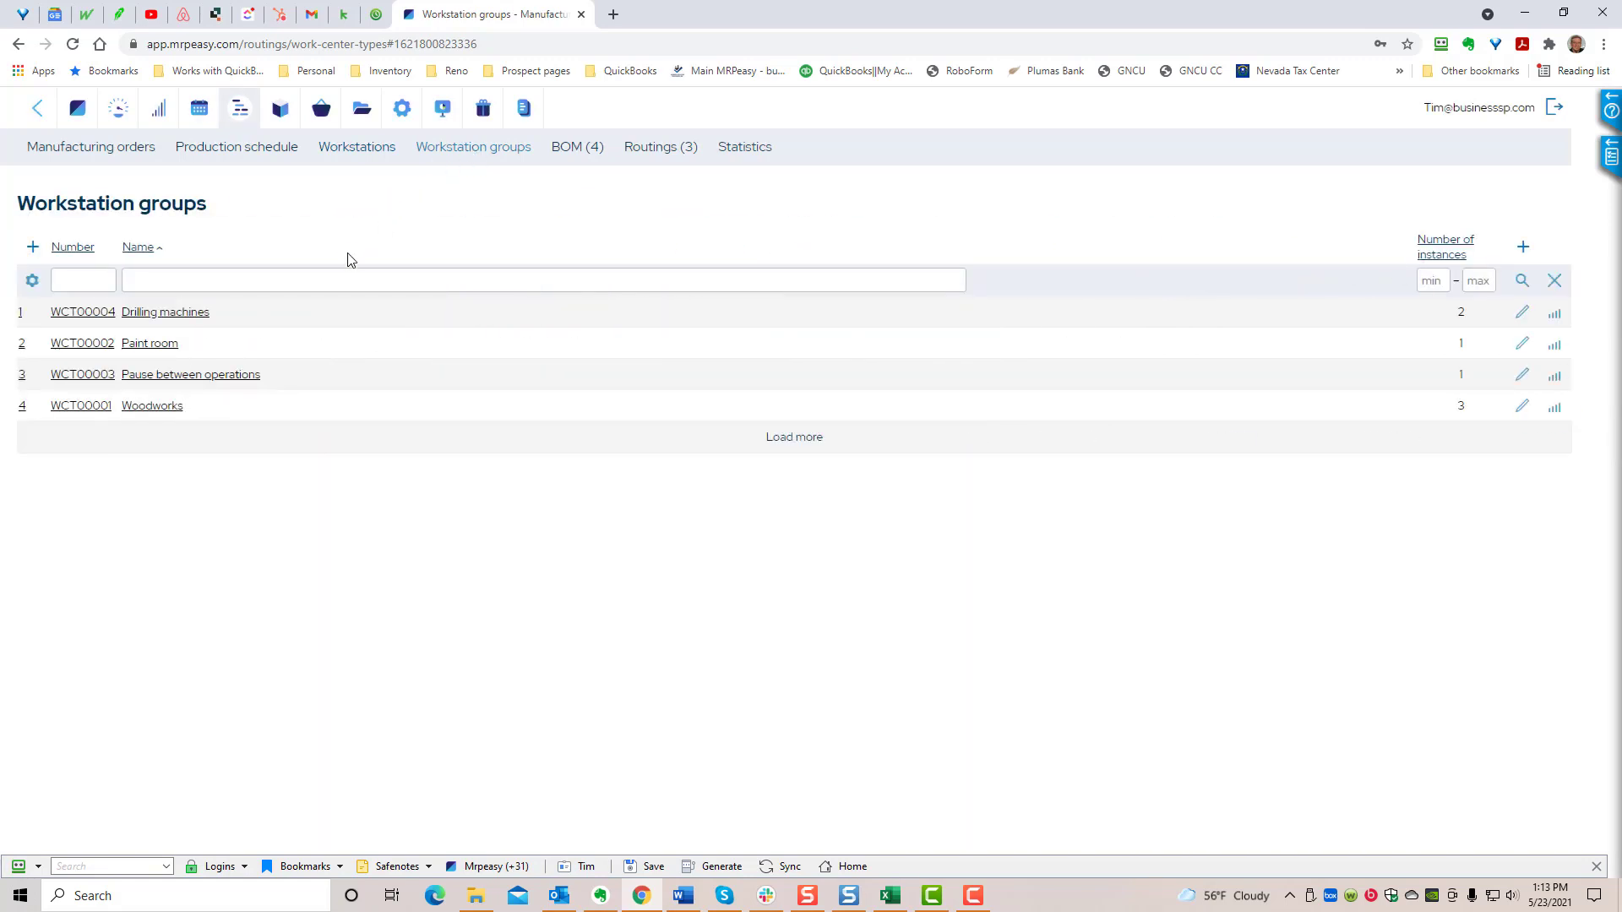
{"action": "left_click", "coordinate": [113, 321]}
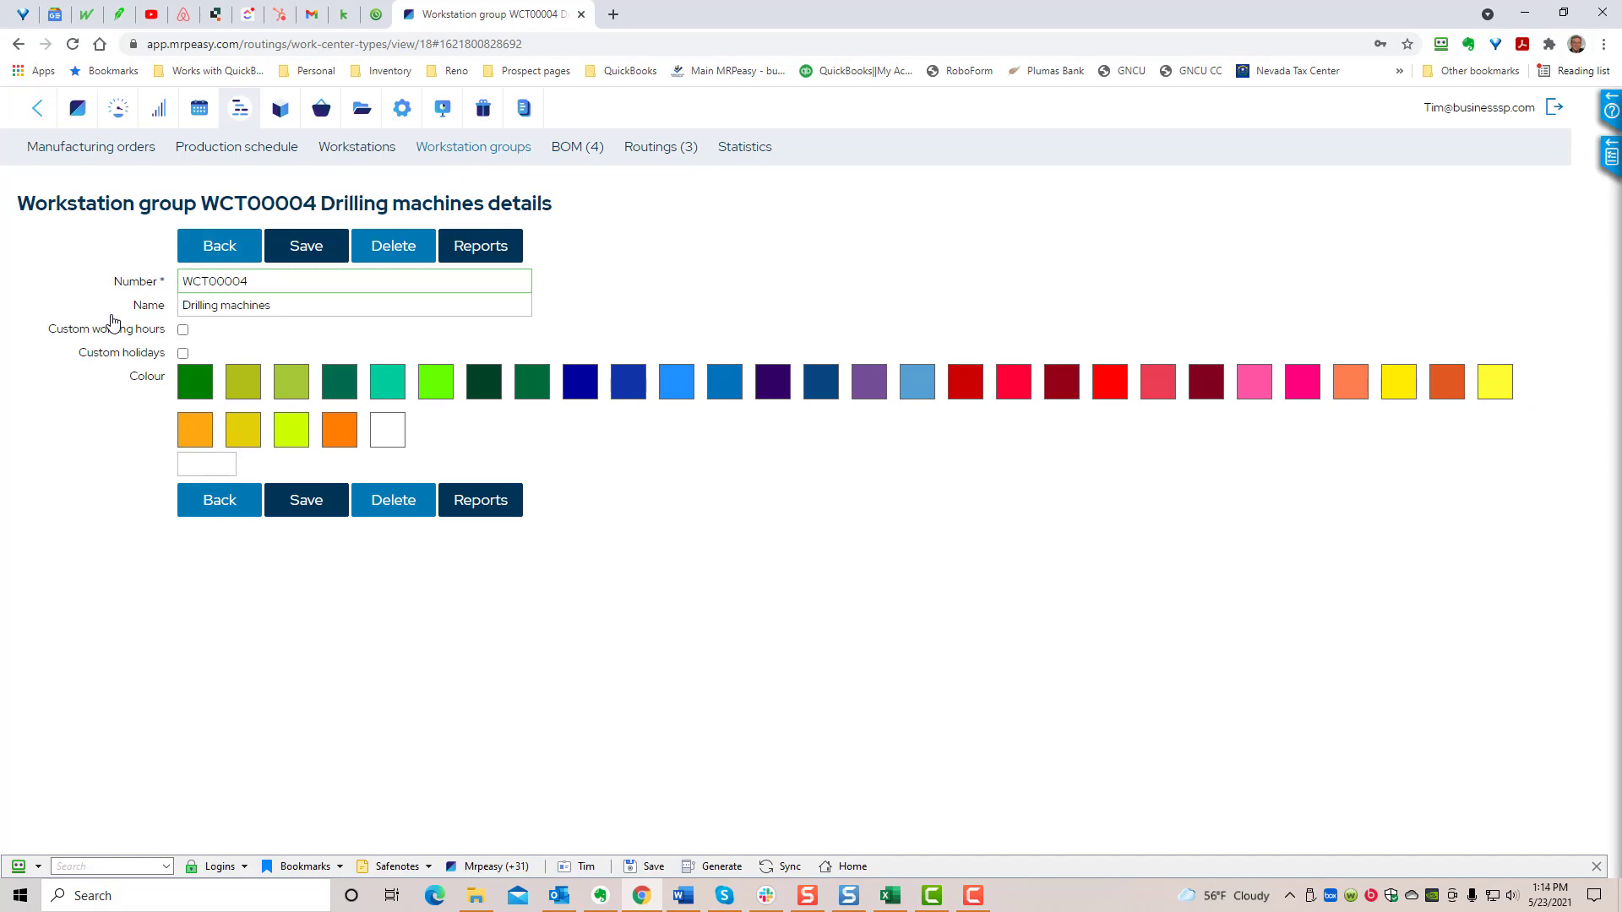
{"action": "left_click", "coordinate": [184, 330]}
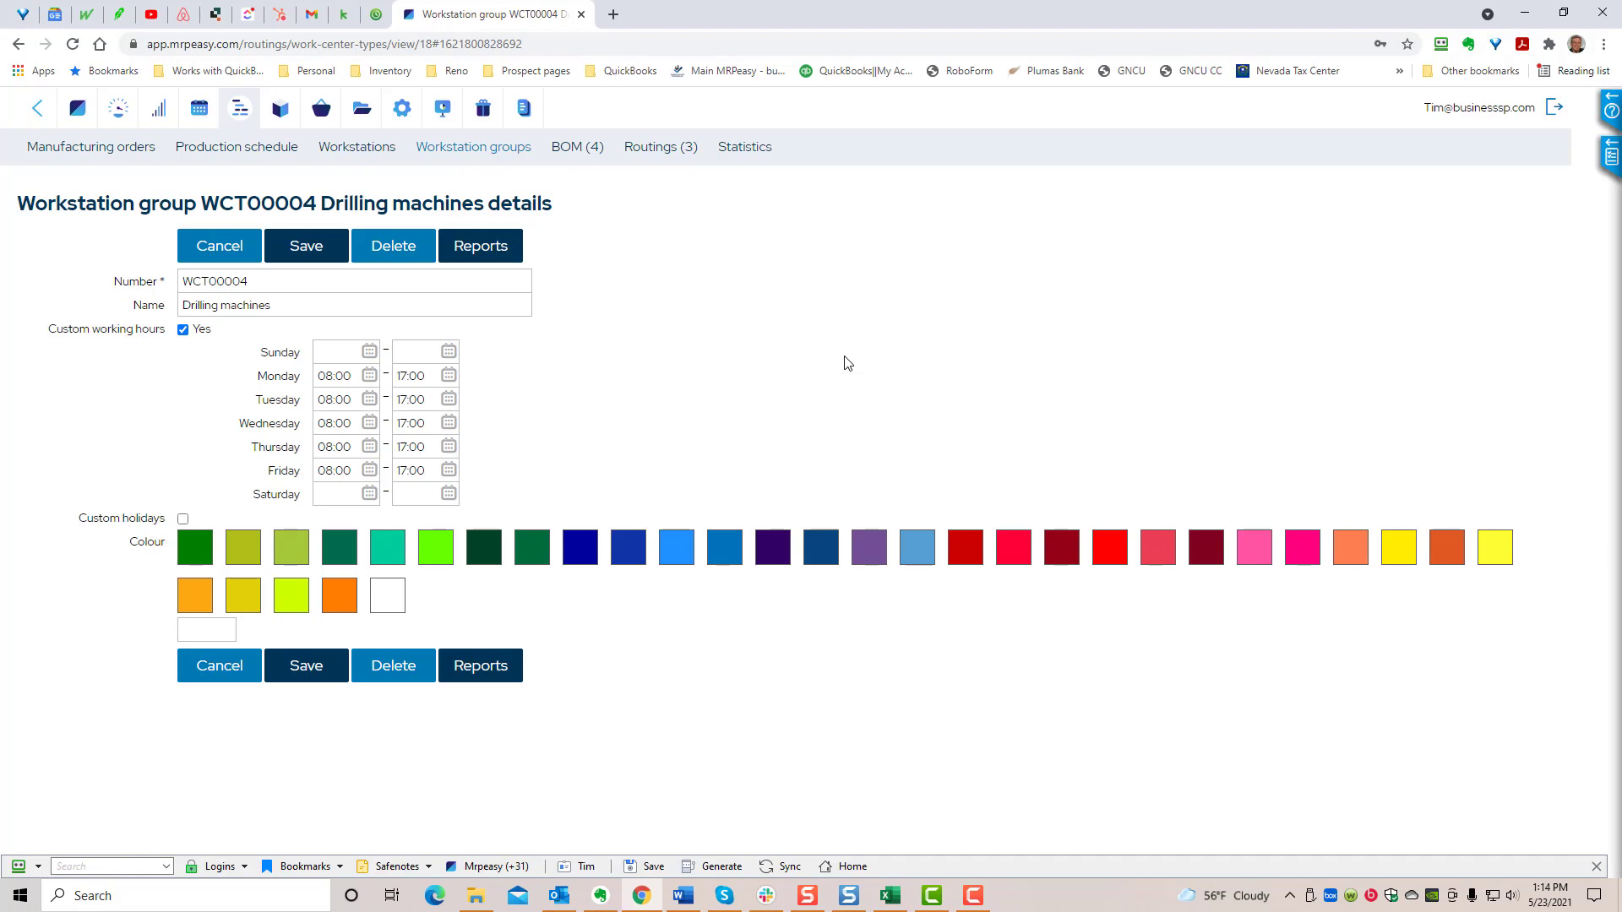
{"action": "left_click", "coordinate": [215, 150]}
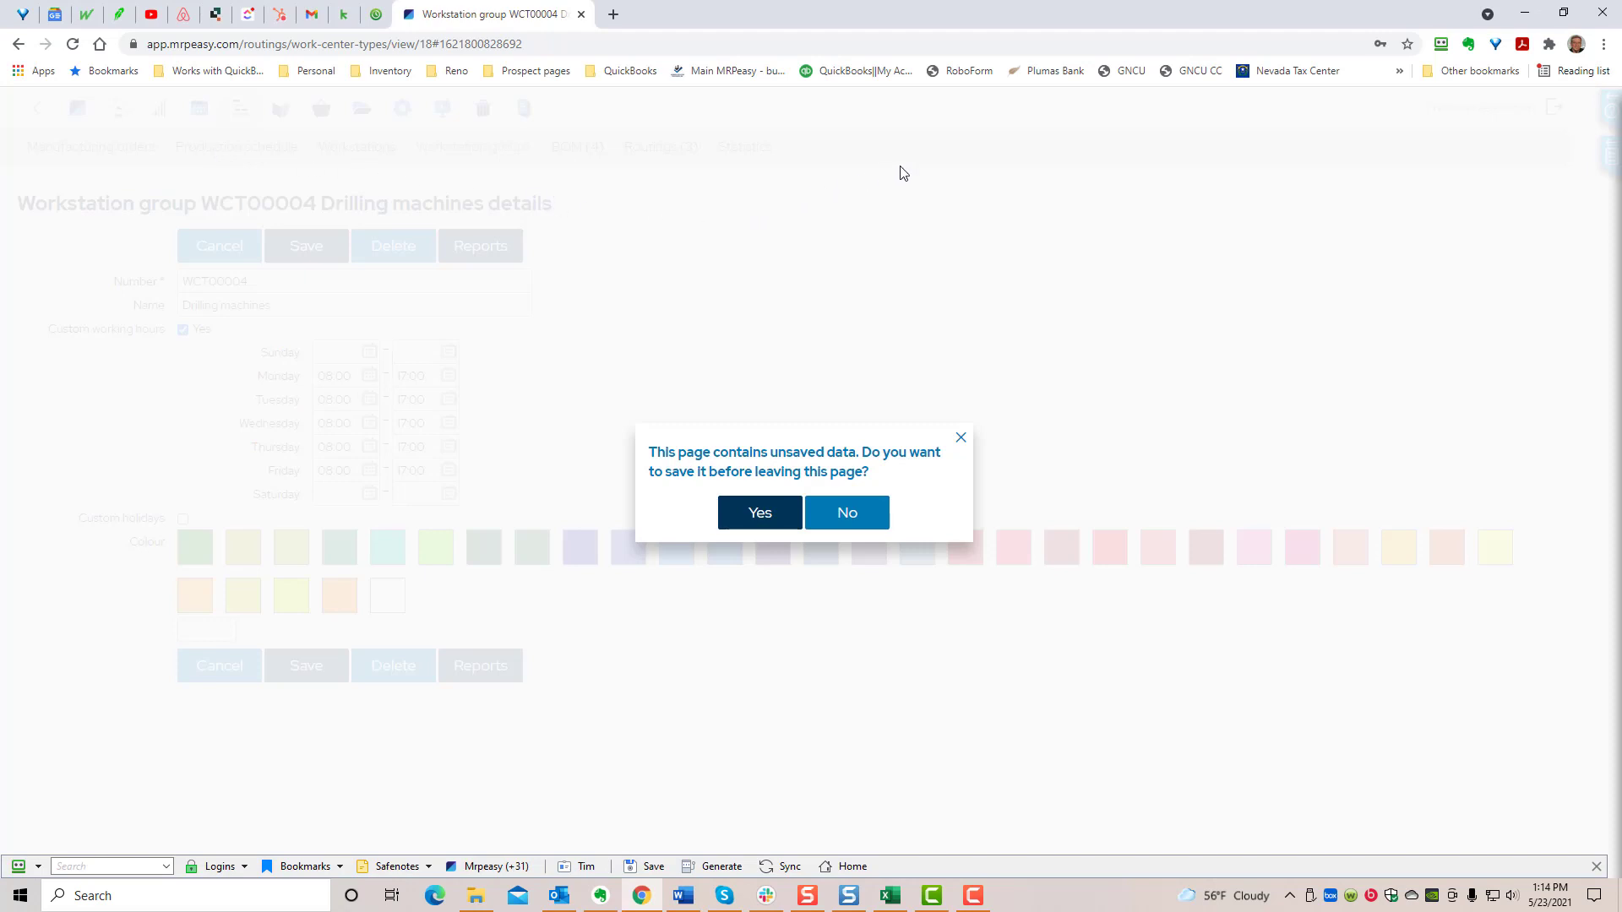
{"action": "left_click", "coordinate": [745, 513]}
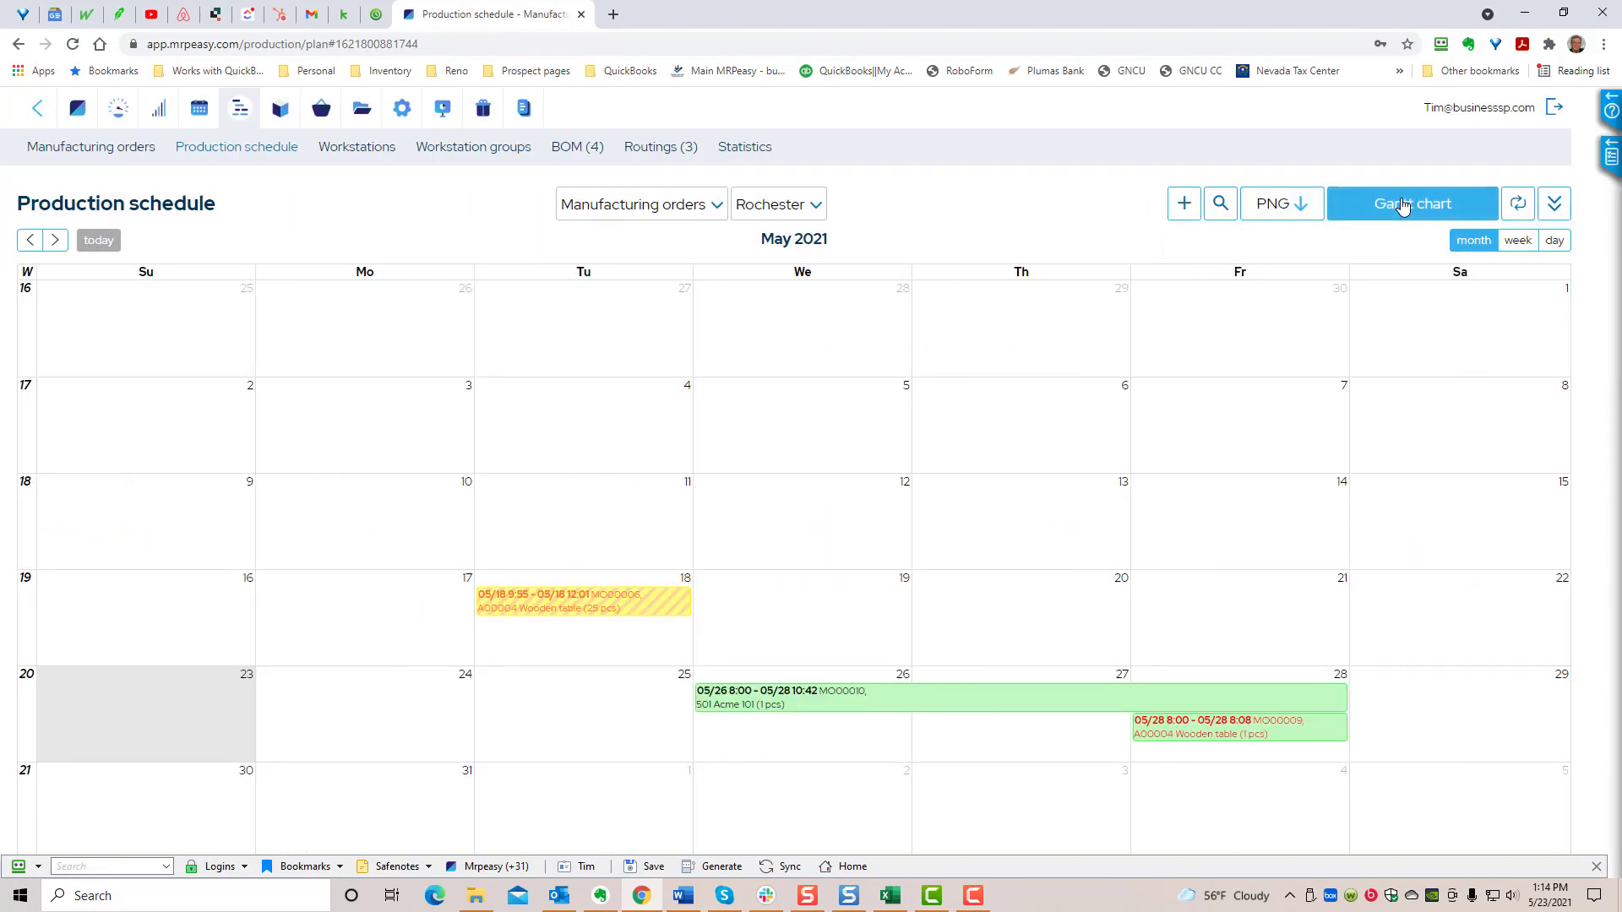
- View the production schedule as a Gantt chart and examine the operations planned on the Paint room and Woodworks workstations
{"action": "left_click", "coordinate": [1402, 207]}
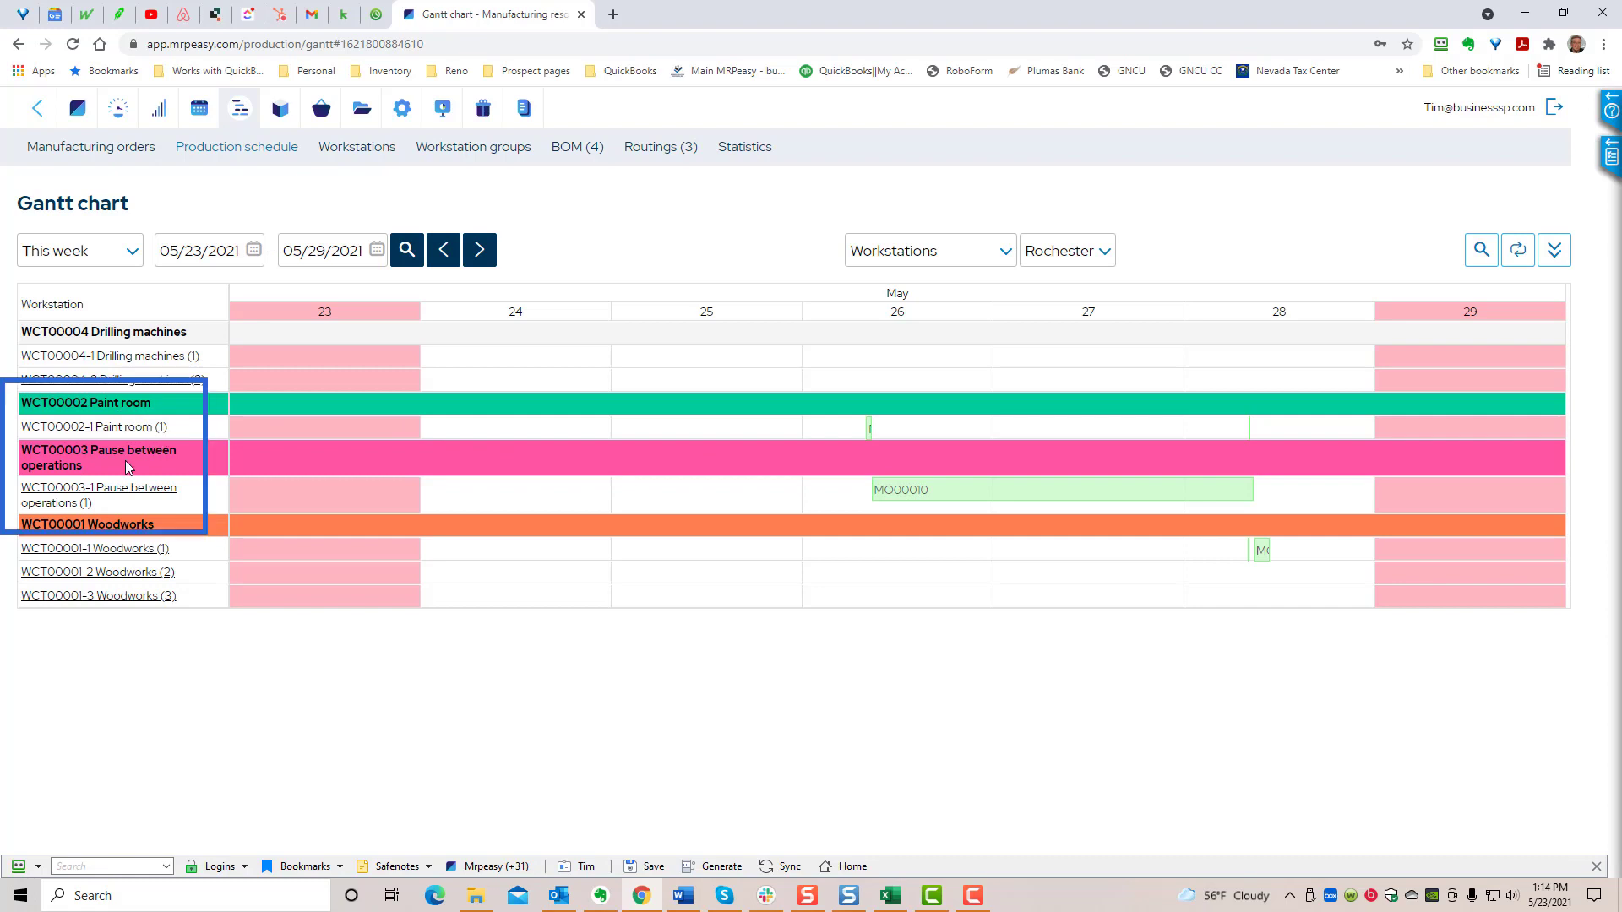
{"action": "mouse_move", "coordinate": [870, 427]}
{"action": "mouse_move", "coordinate": [1262, 556]}
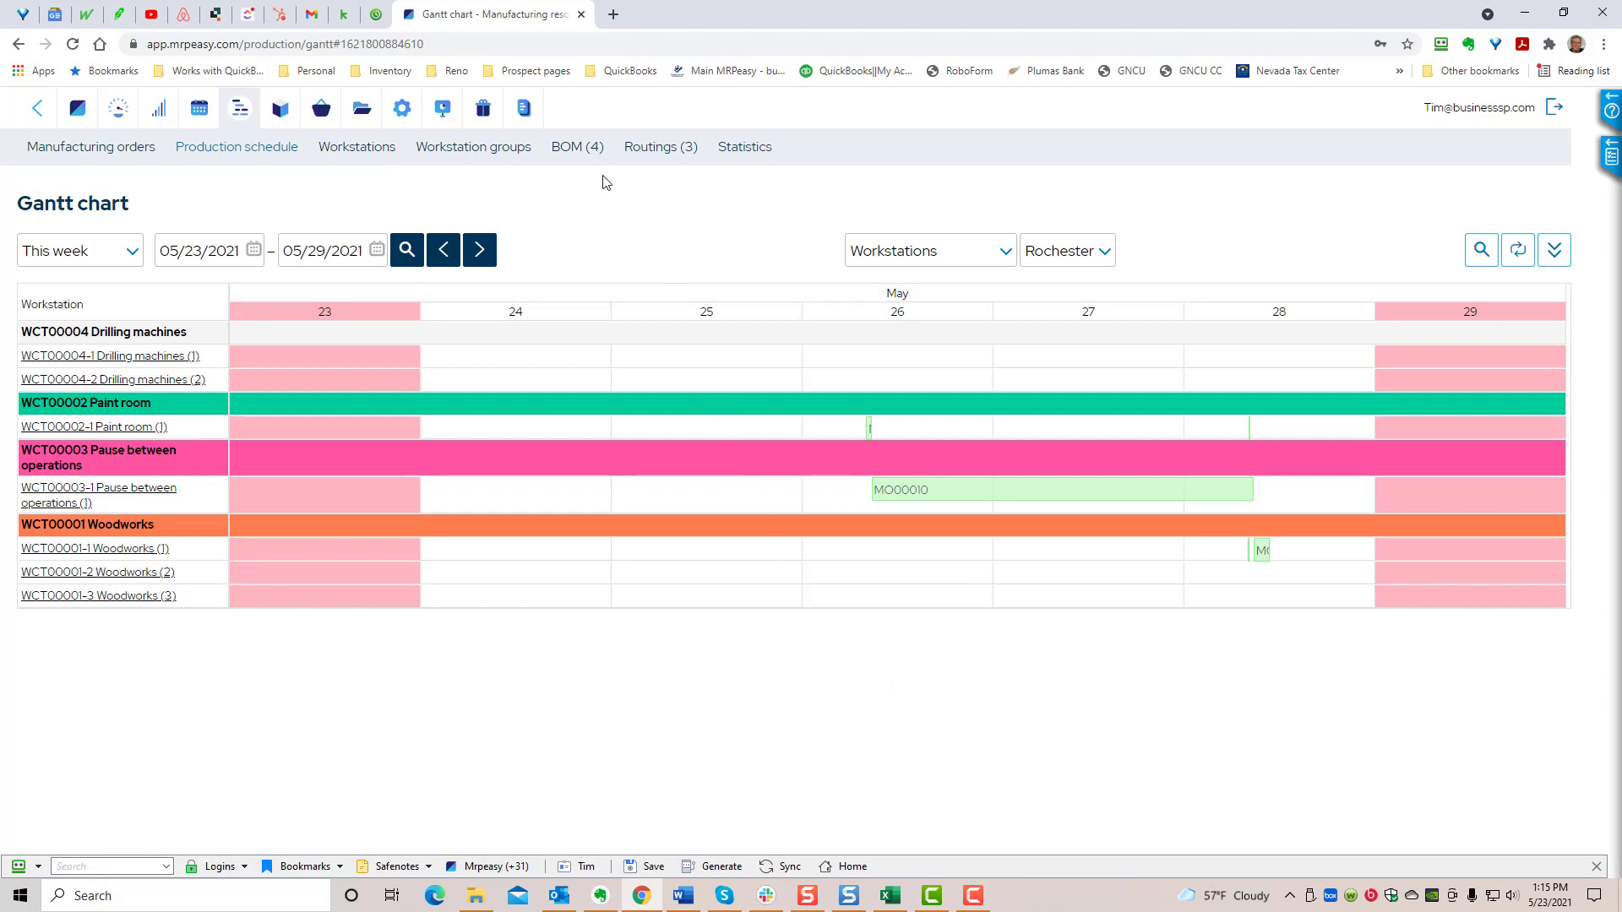
- Open the Wooden table routing and examine the workstation groups assigned to its Assembling and Painting operations
{"action": "left_click", "coordinate": [647, 155]}
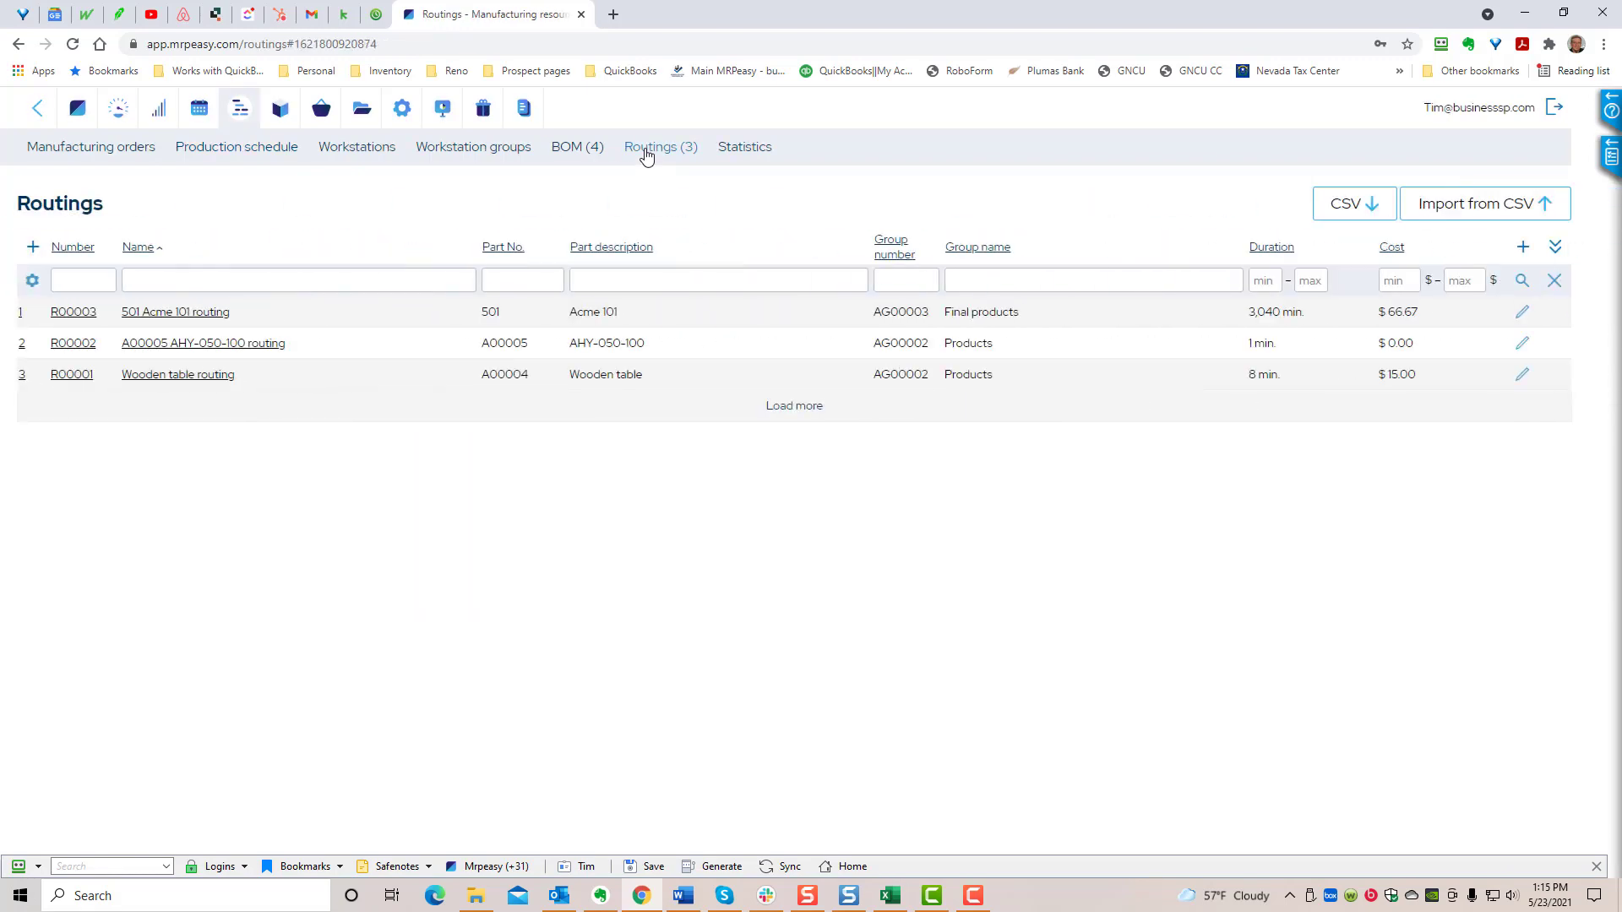
{"action": "left_click", "coordinate": [74, 374]}
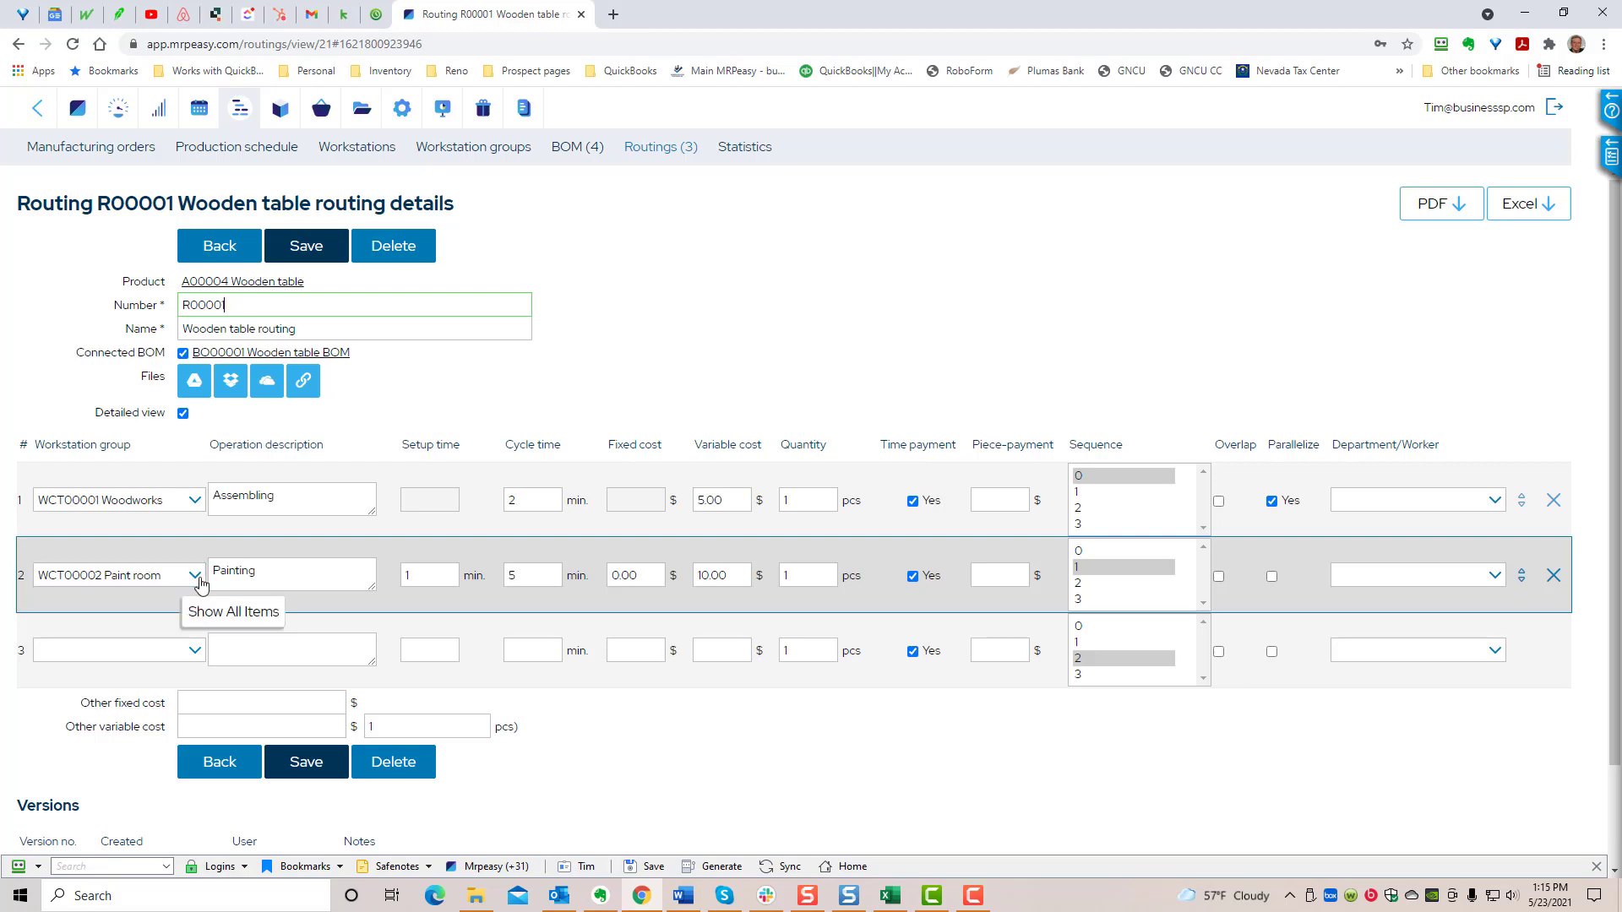
{"action": "left_click", "coordinate": [228, 575]}
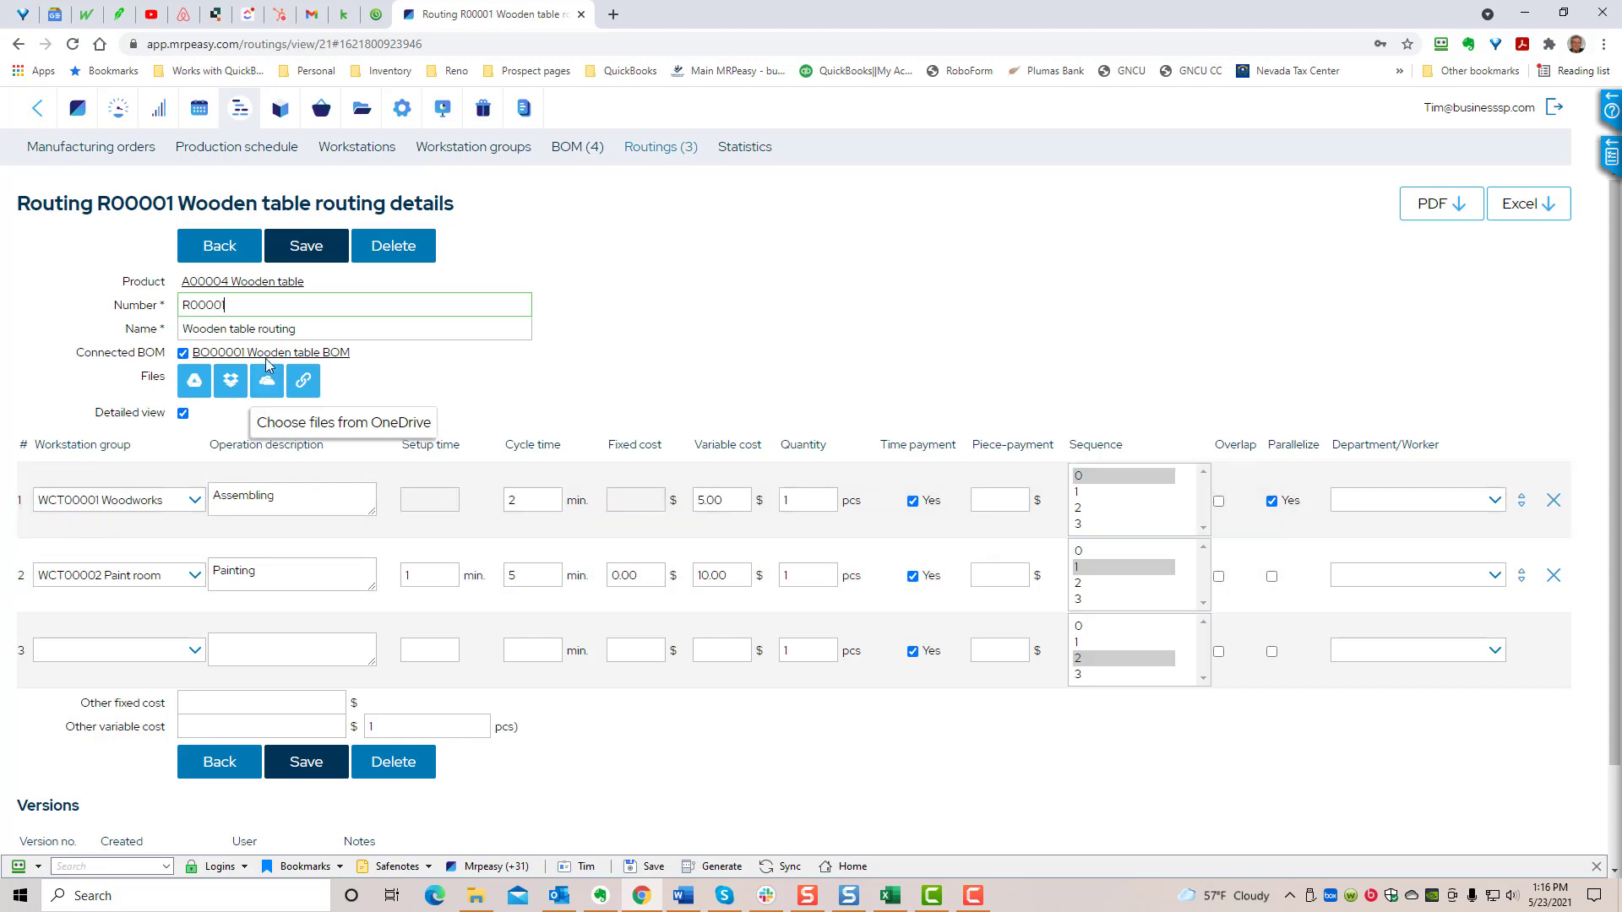
- Compare the workstations in the 05/28/2021 Wooden table manufacturing order with the workstation groups in the 501 Acme 101 routing
{"action": "left_click", "coordinate": [121, 152]}
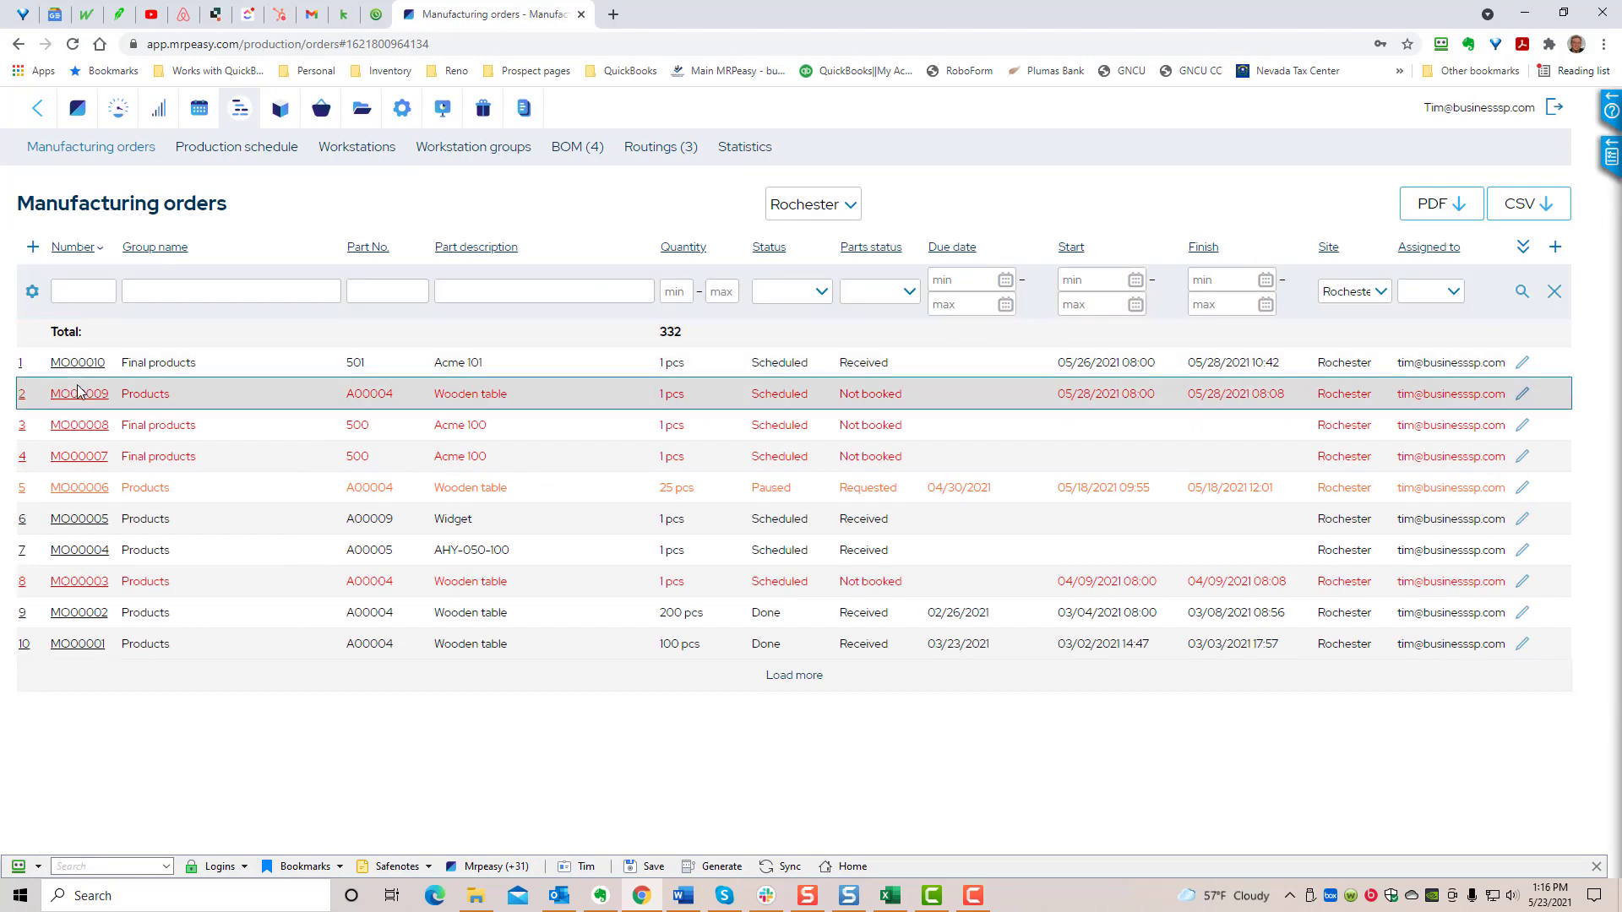
{"action": "left_click", "coordinate": [78, 392]}
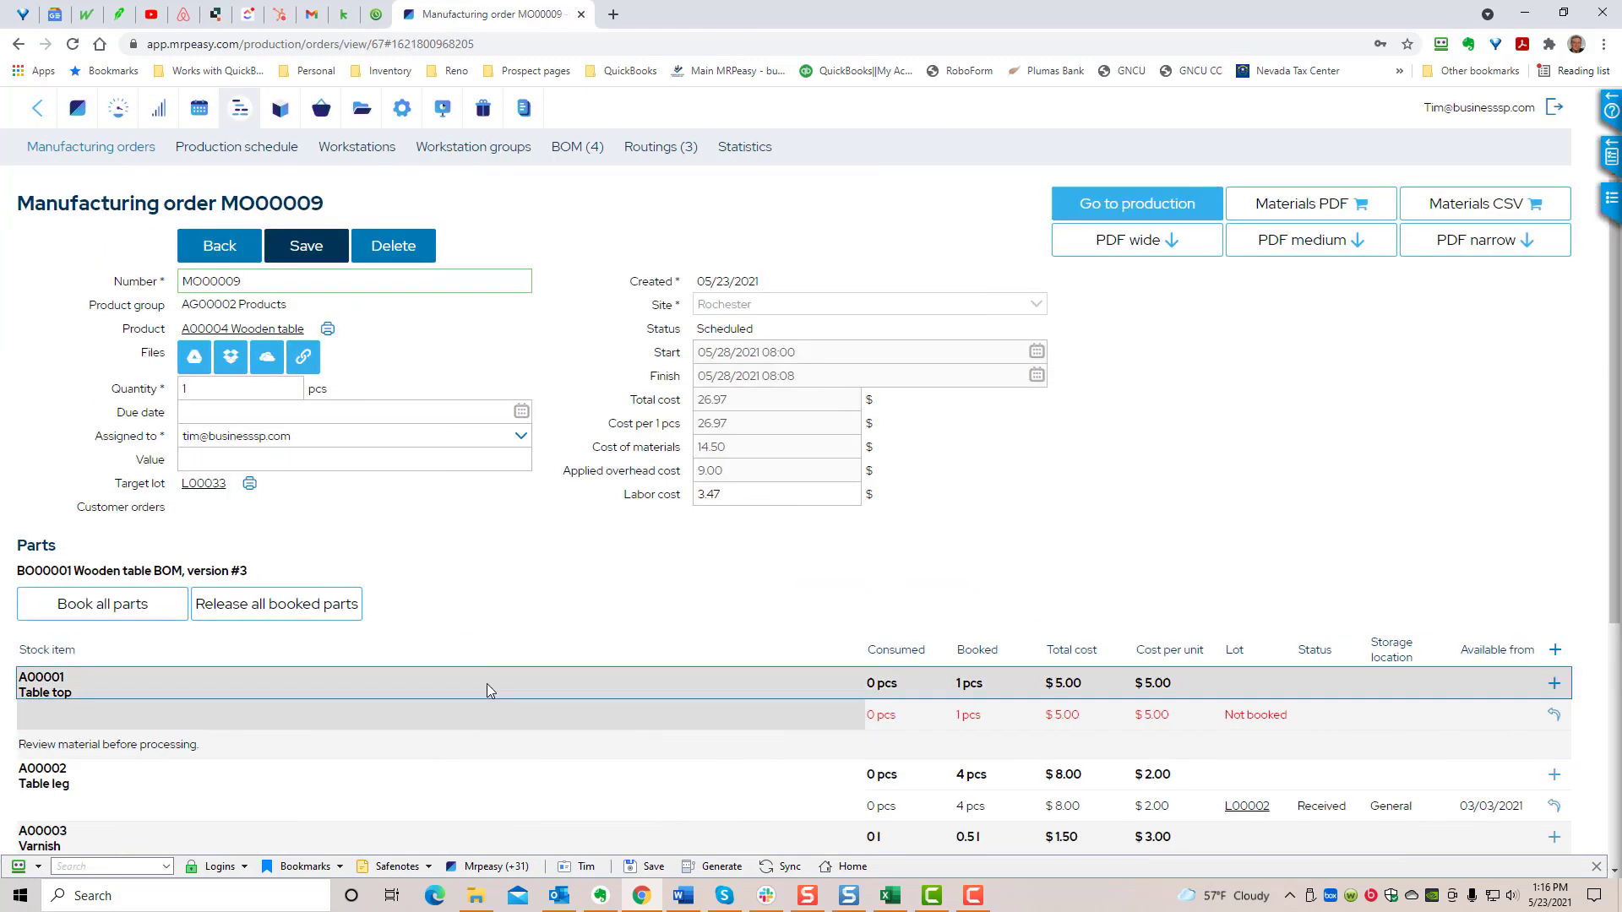
{"action": "scroll", "coordinate": [487, 683], "scroll_direction": "down", "scroll_amount": 4}
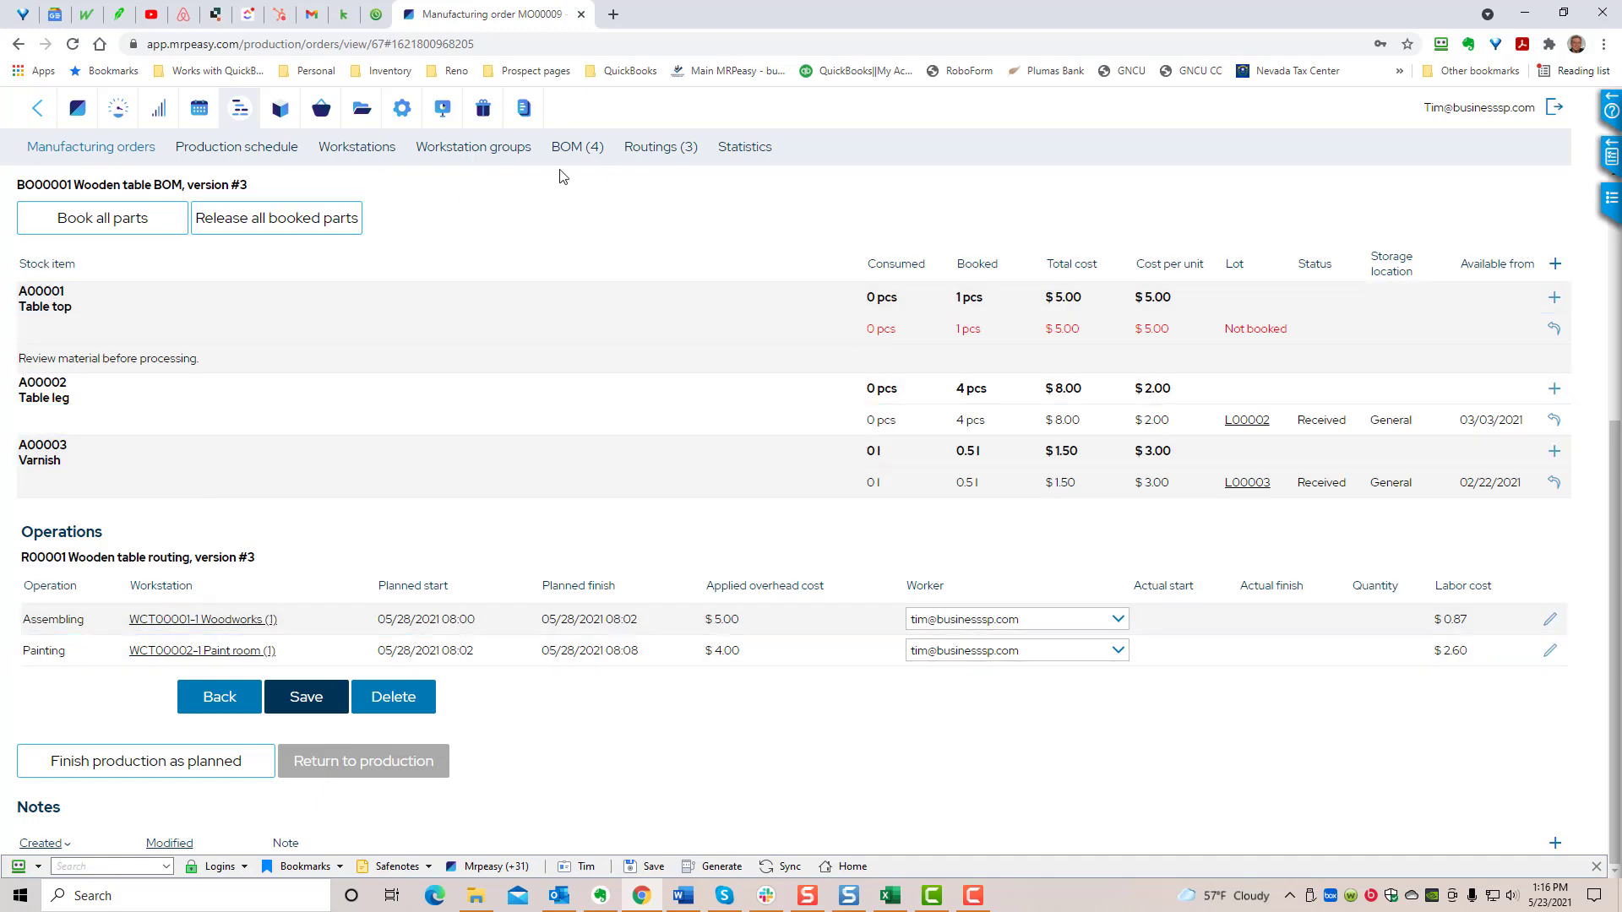
{"action": "left_click", "coordinate": [646, 151]}
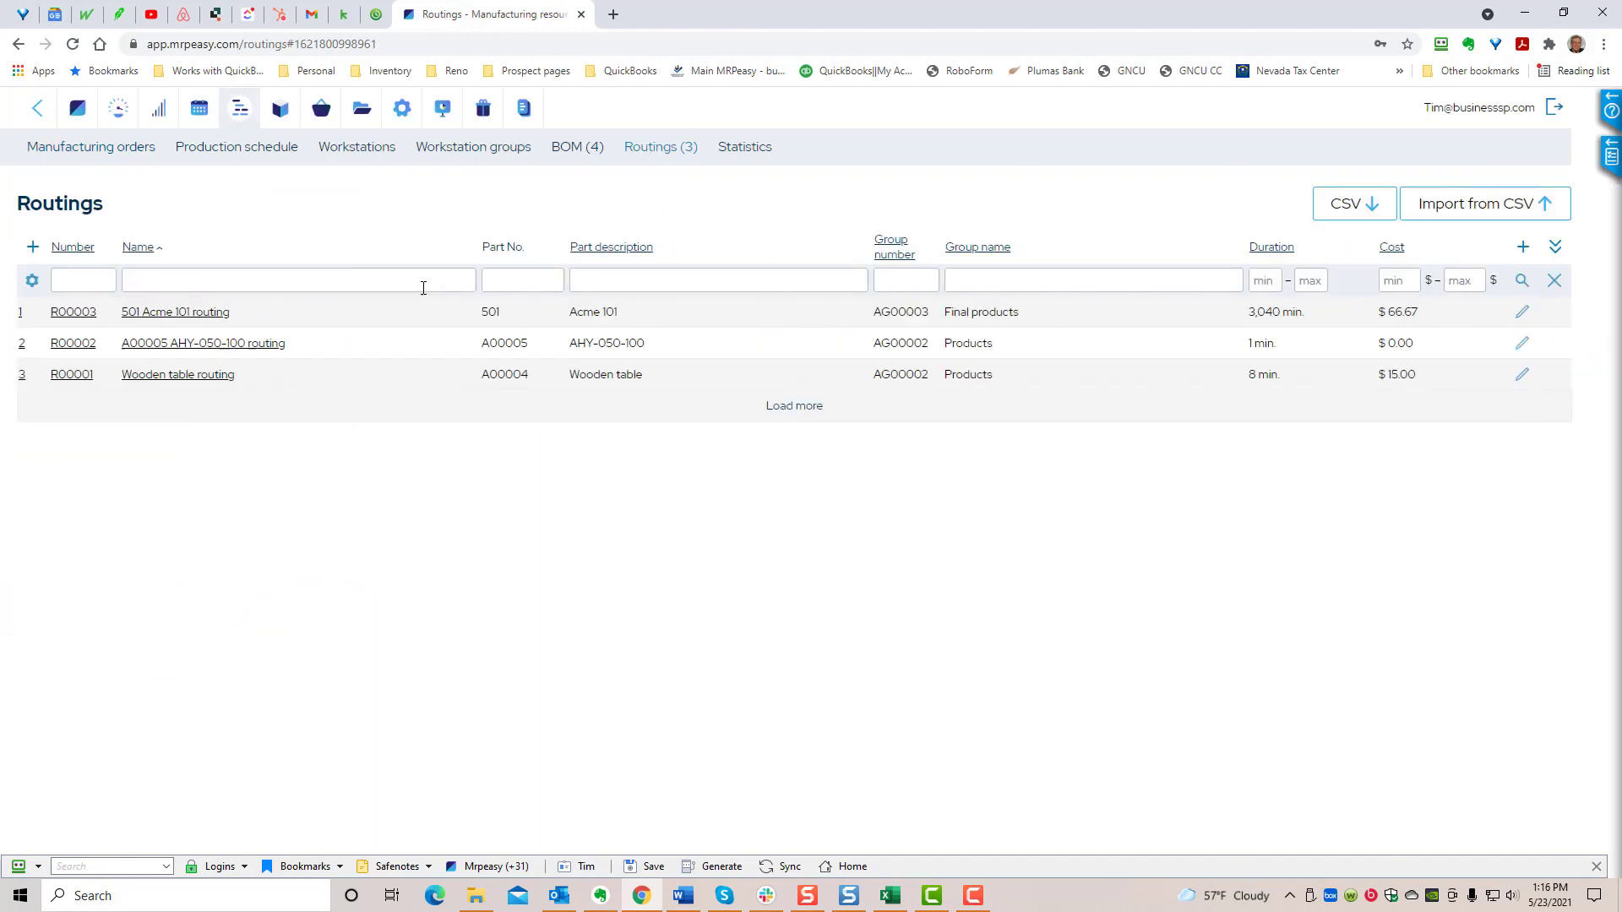
{"action": "left_click", "coordinate": [69, 314]}
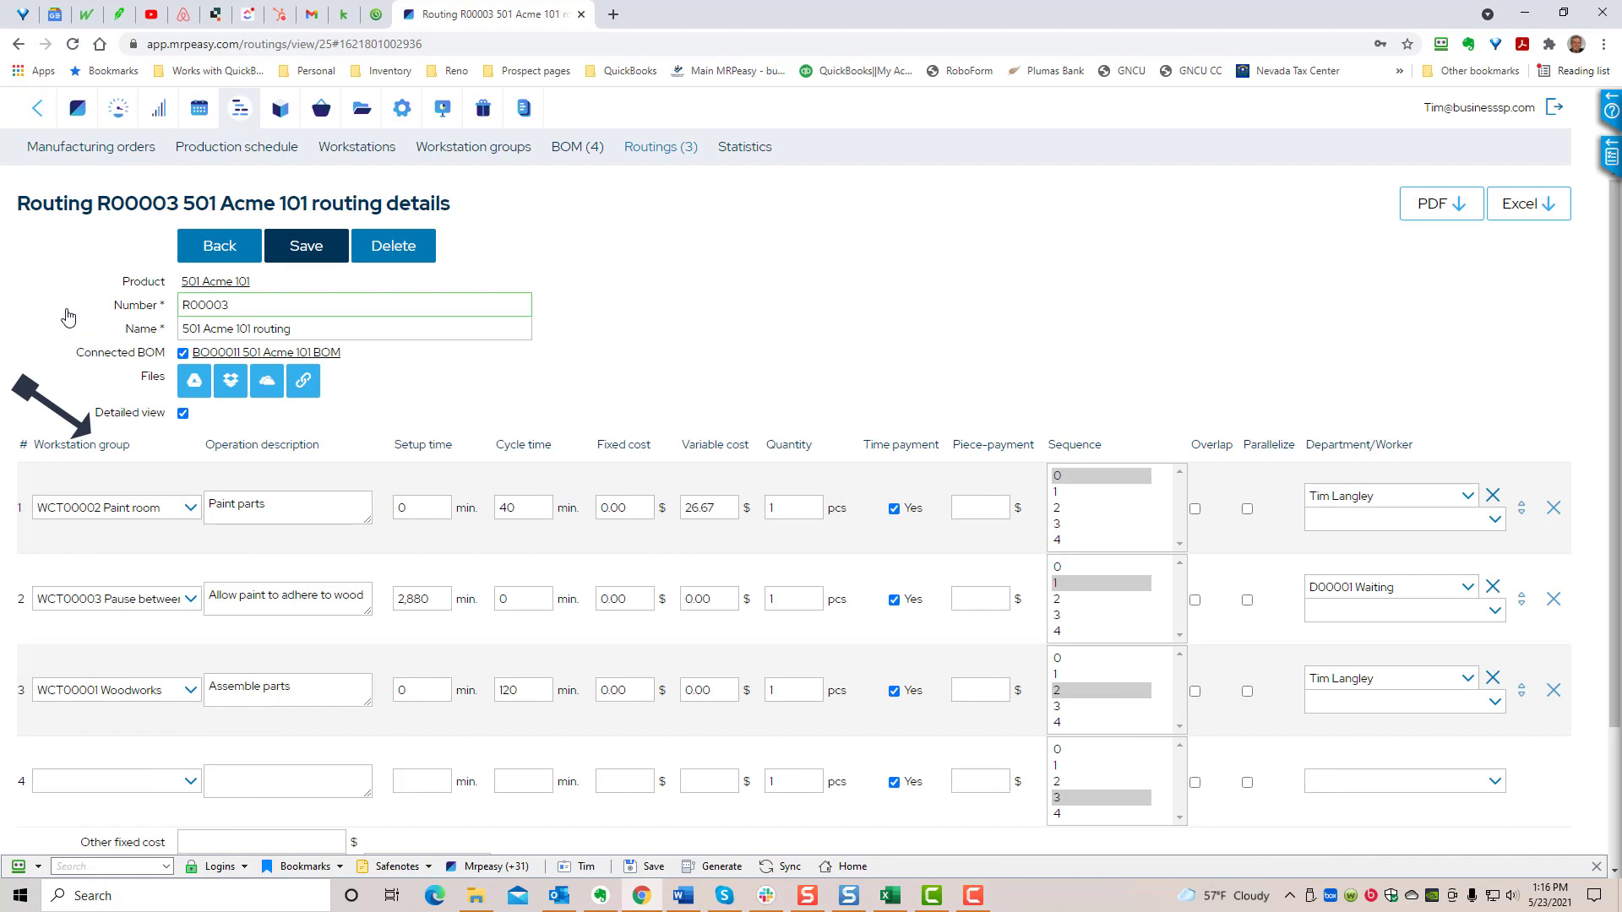
- In the 05/28/2021 Wooden table manufacturing order, set the Assembling operation's workstation to WCT00001-2 Woodworks (2) and save
{"action": "left_click", "coordinate": [91, 150]}
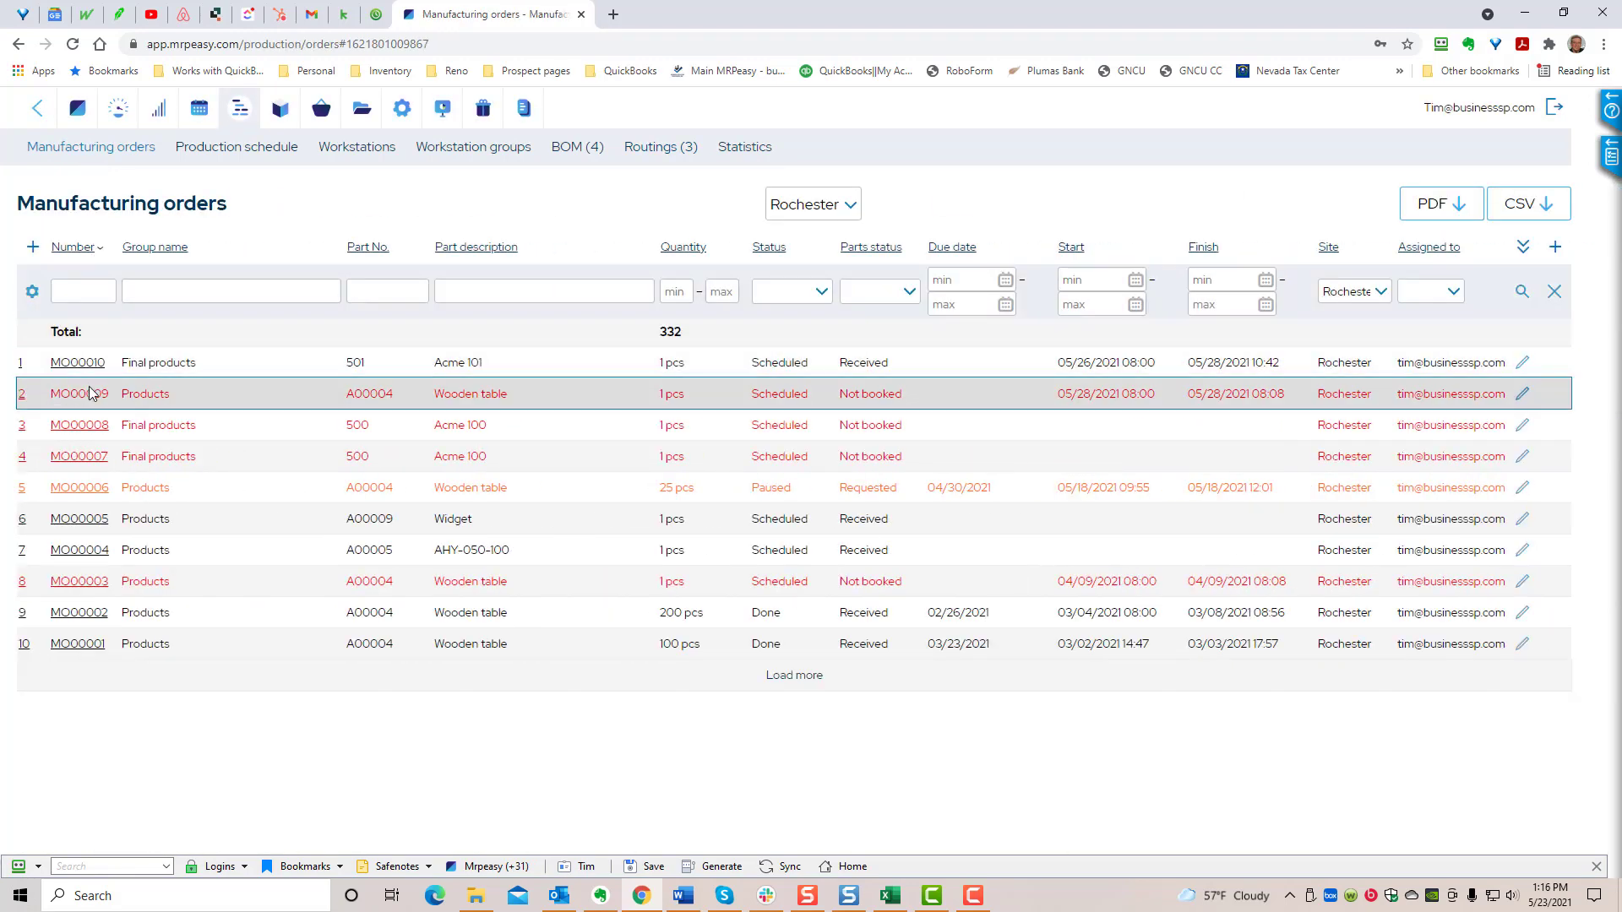
{"action": "left_click", "coordinate": [90, 394]}
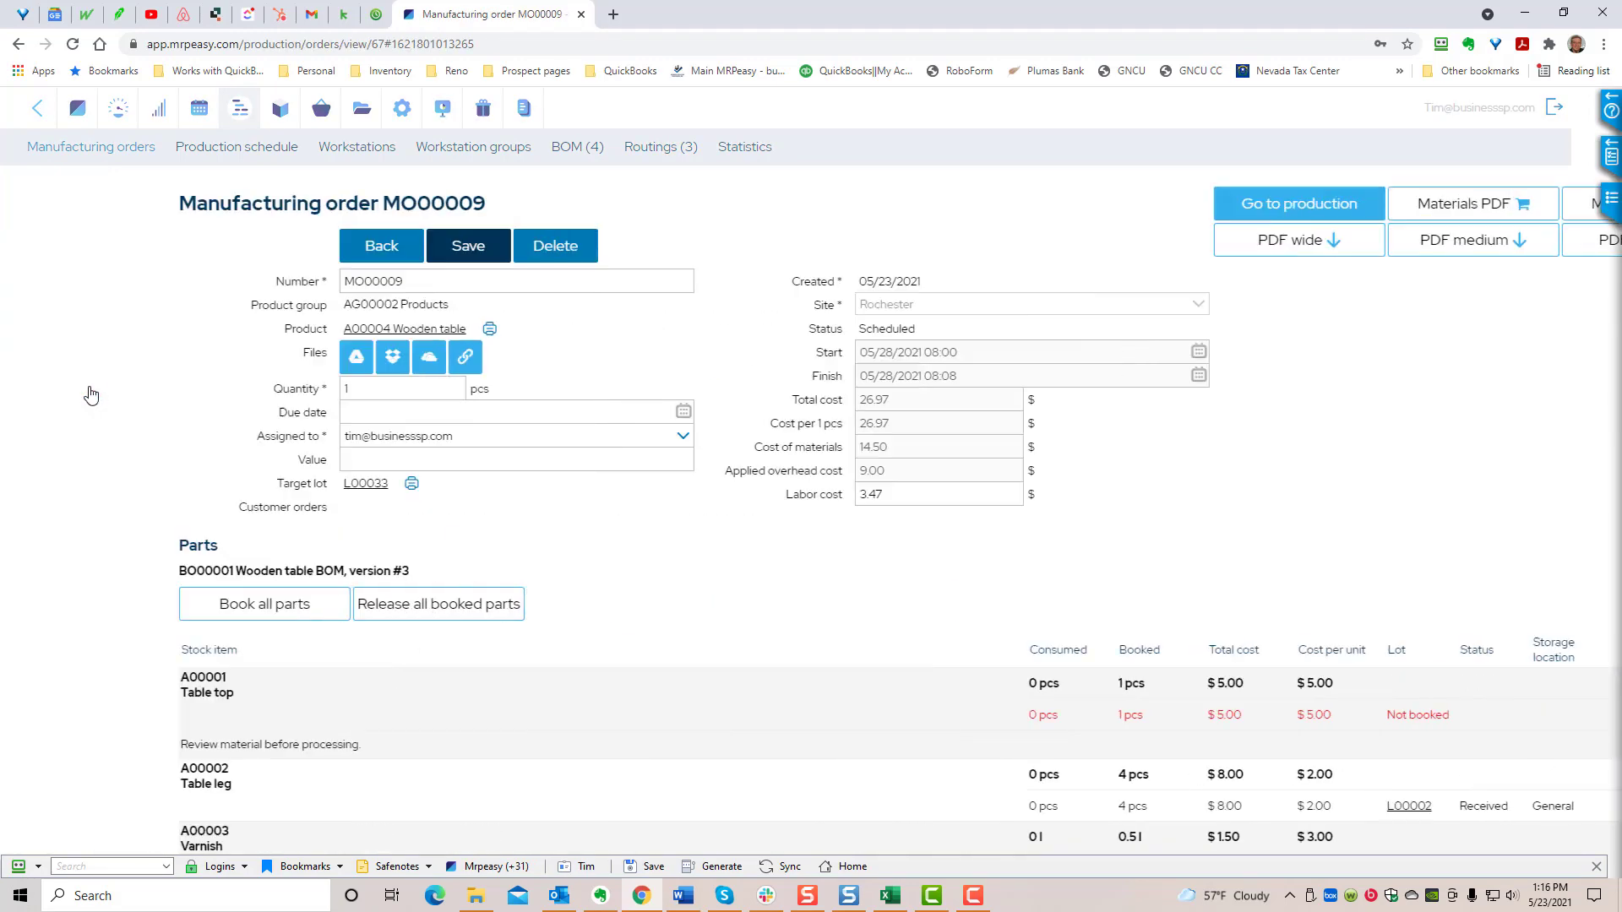
{"action": "scroll", "coordinate": [543, 771], "scroll_direction": "down", "scroll_amount": 5}
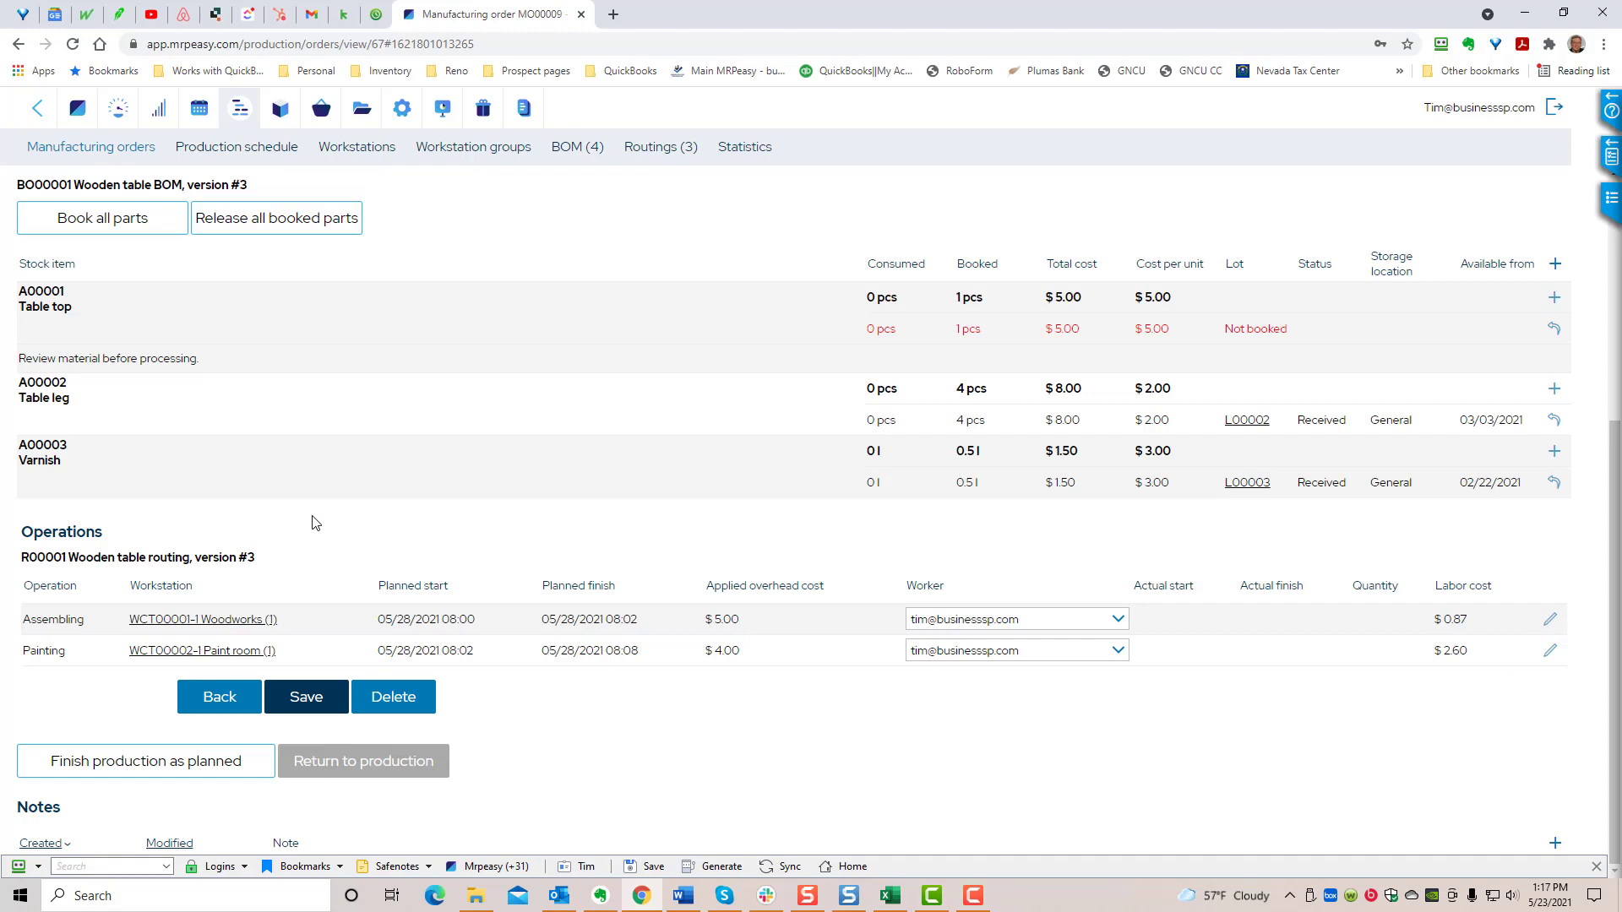
{"action": "left_click", "coordinate": [1547, 623]}
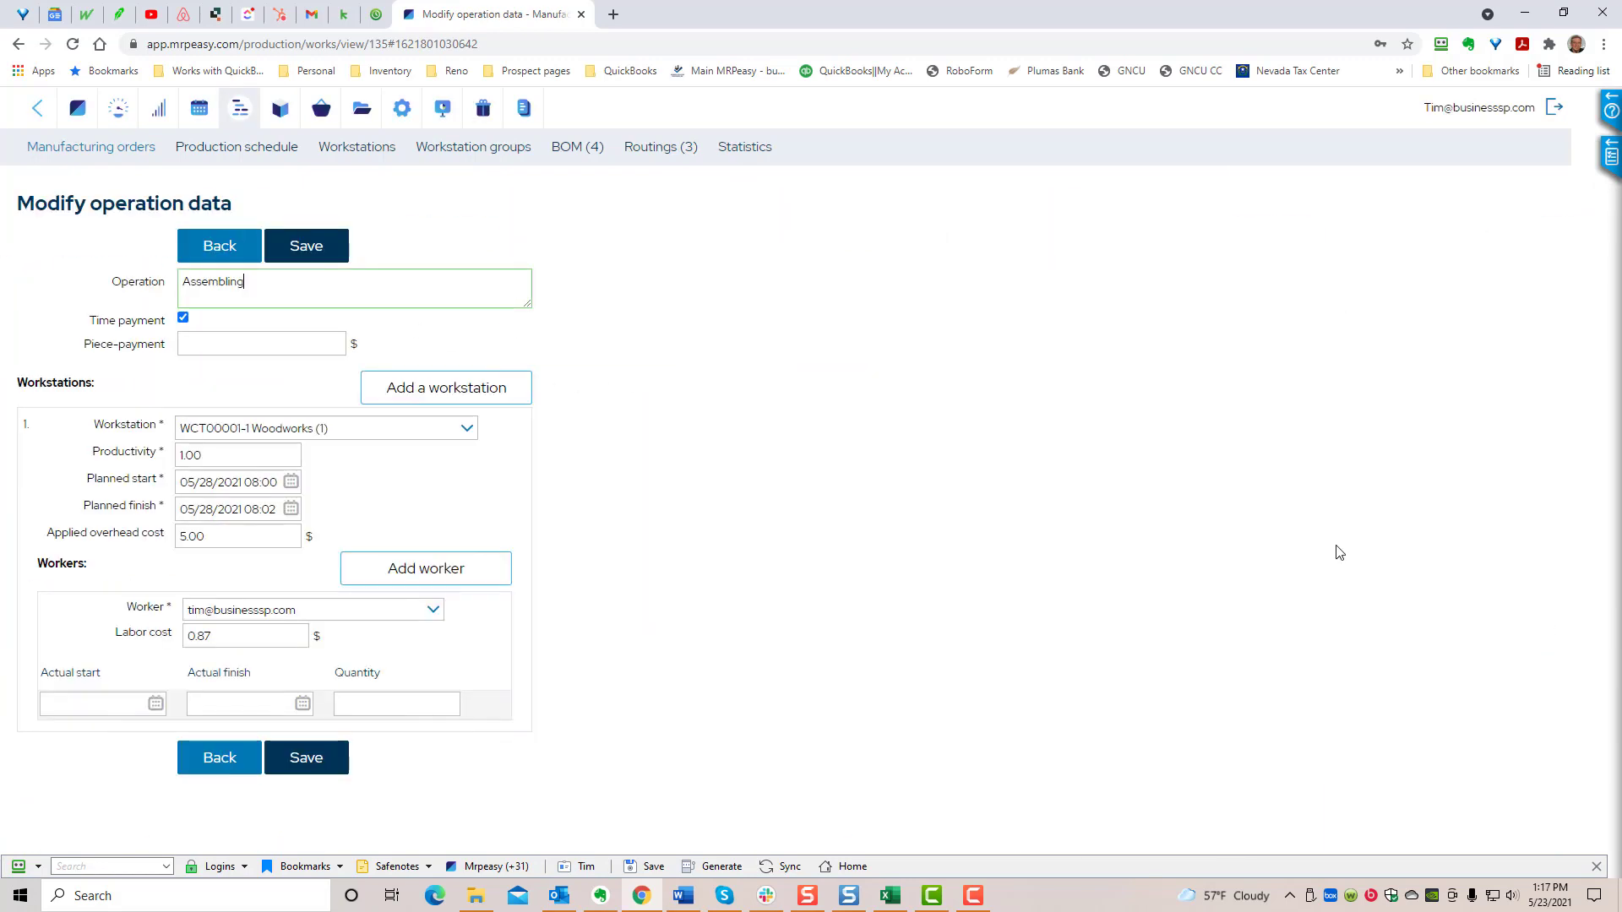
{"action": "left_click", "coordinate": [466, 429]}
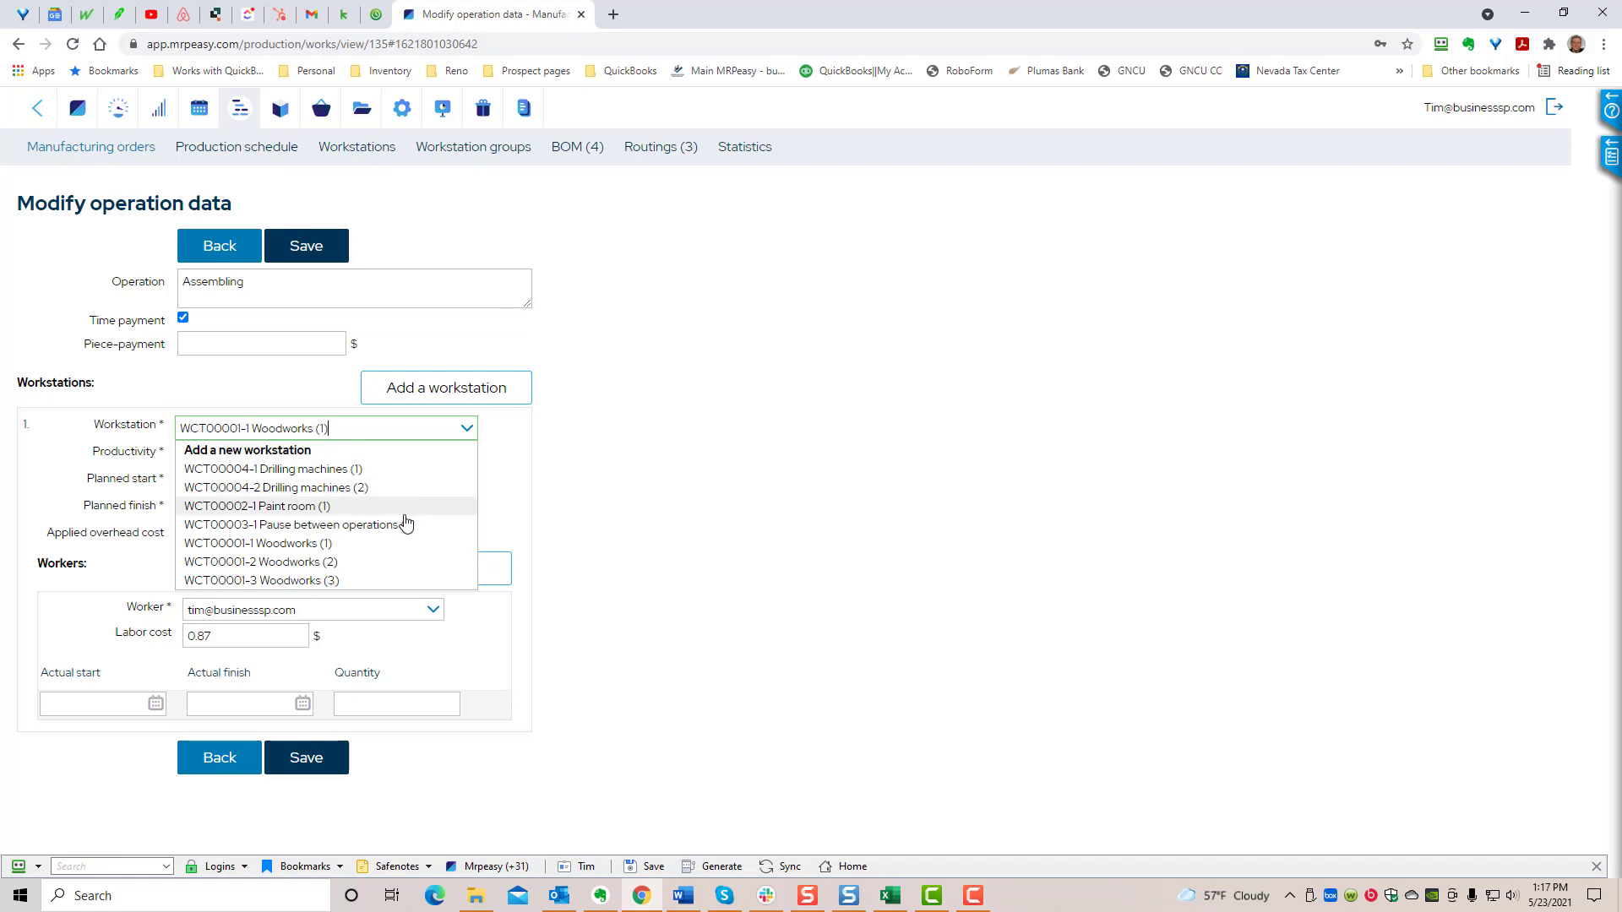
{"action": "left_click", "coordinate": [387, 563]}
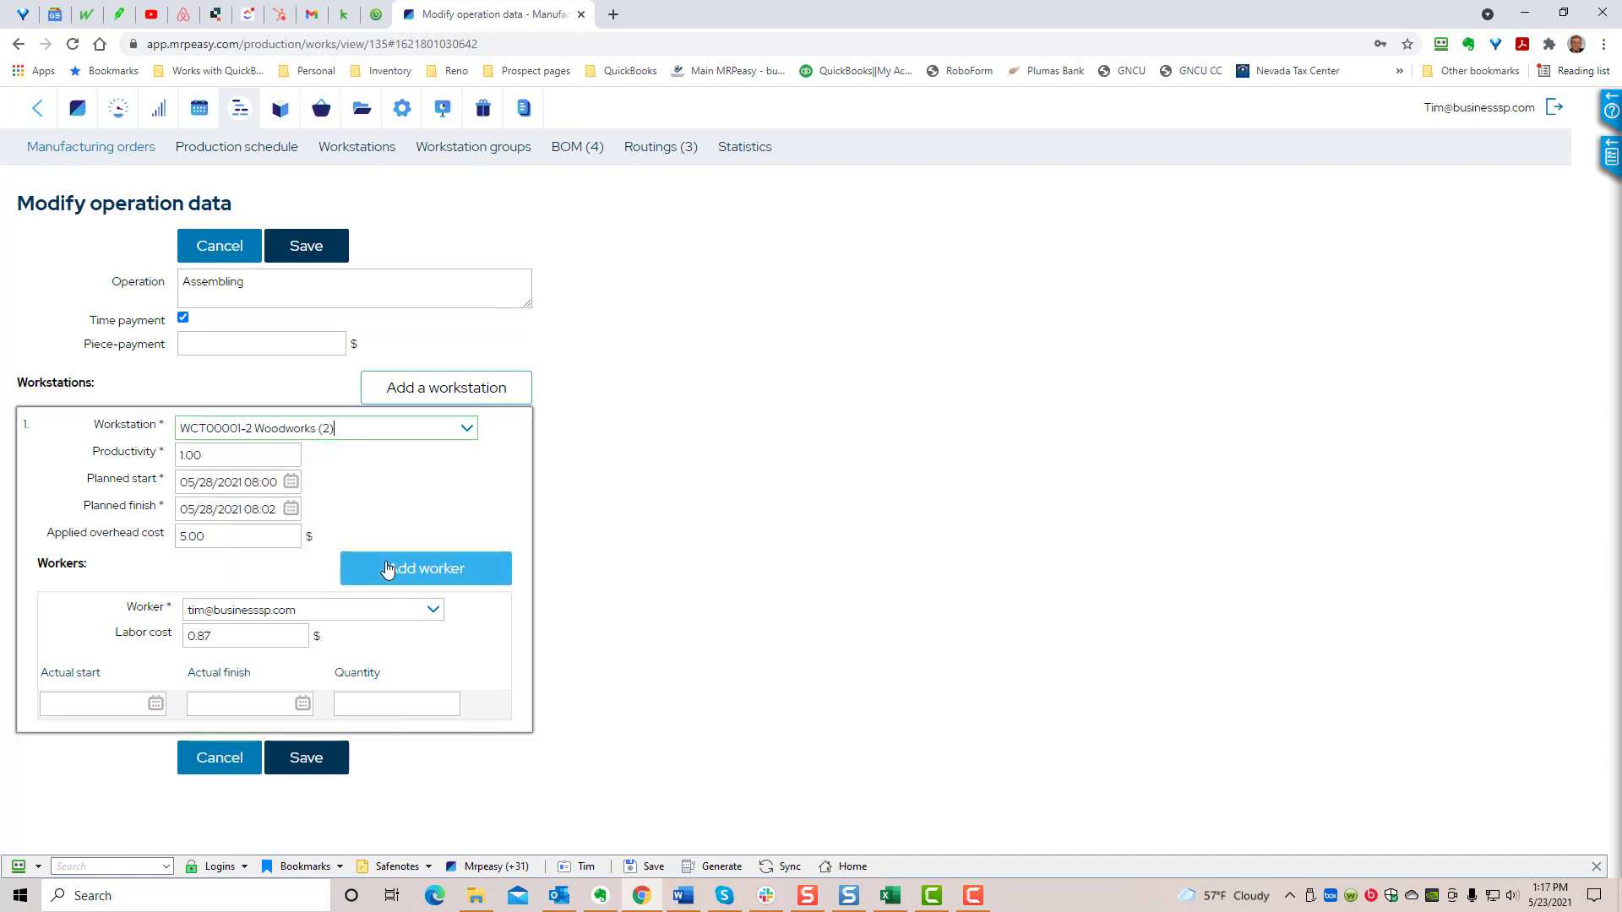
{"action": "left_click", "coordinate": [322, 255]}
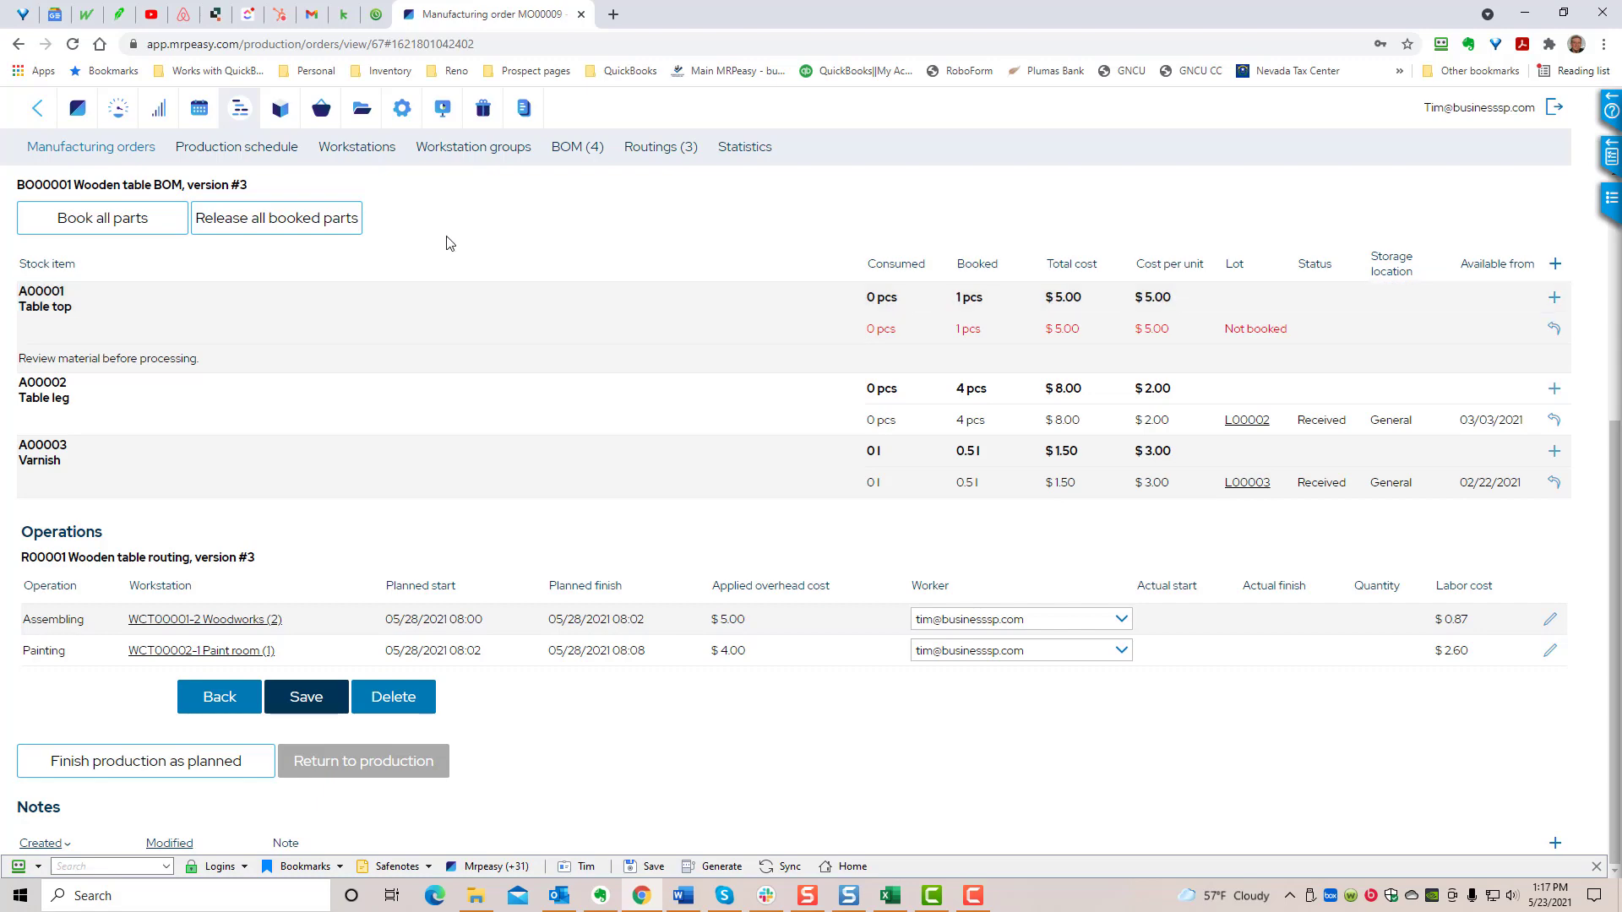
- Look through the workstation list and reopen the Wooden table routing to examine its operation times and costs
{"action": "left_click", "coordinate": [374, 156]}
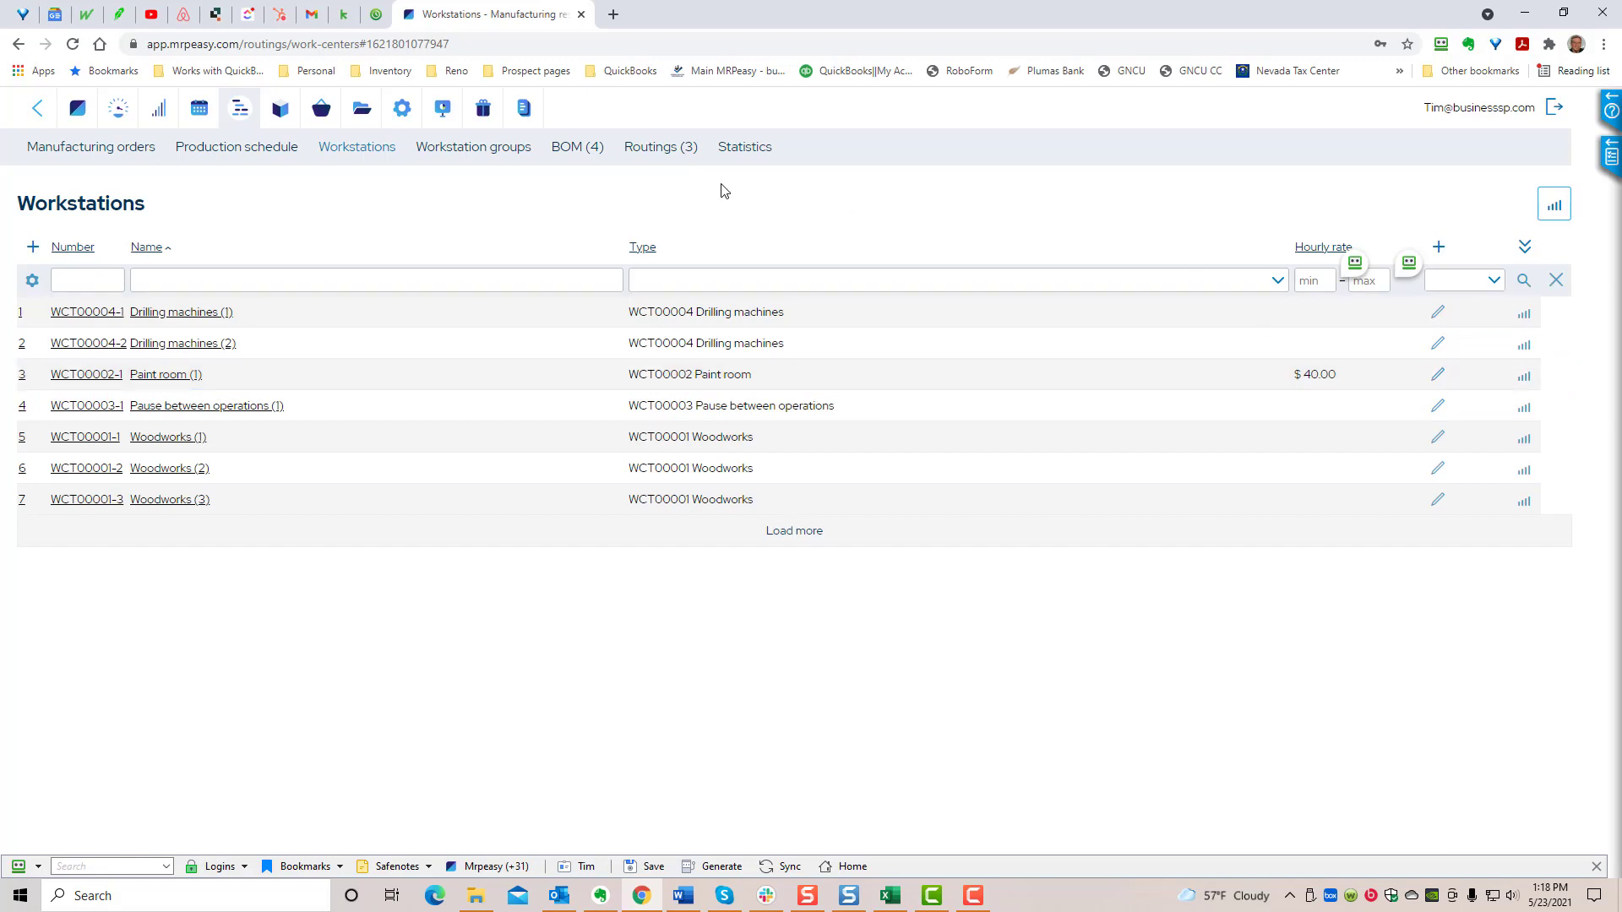
{"action": "left_click", "coordinate": [661, 149]}
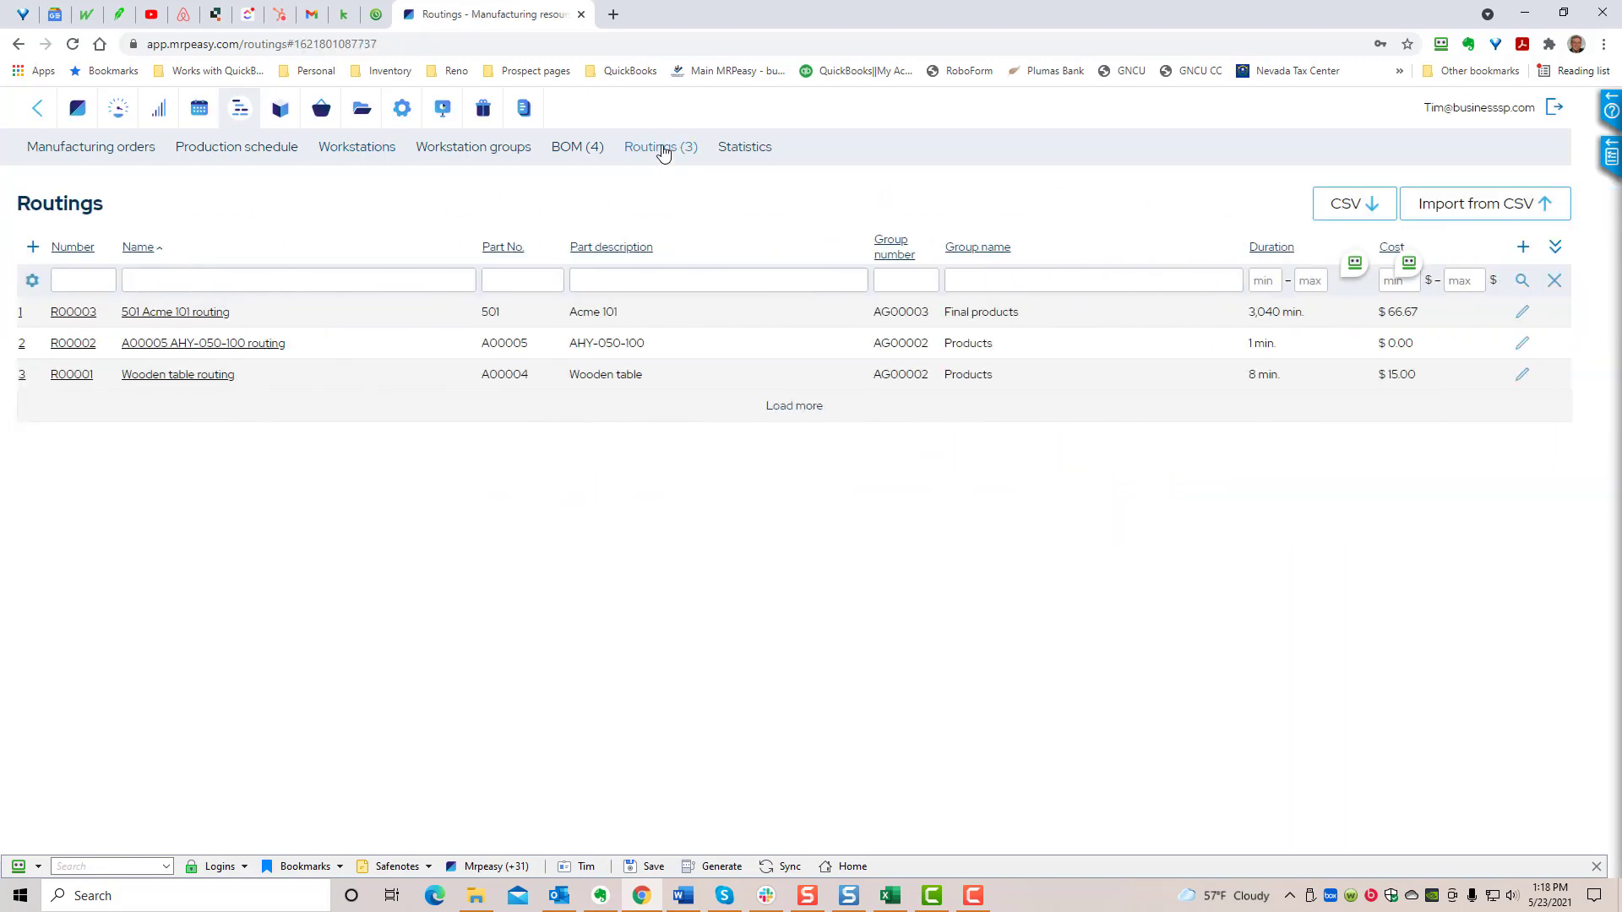
{"action": "left_click", "coordinate": [57, 378]}
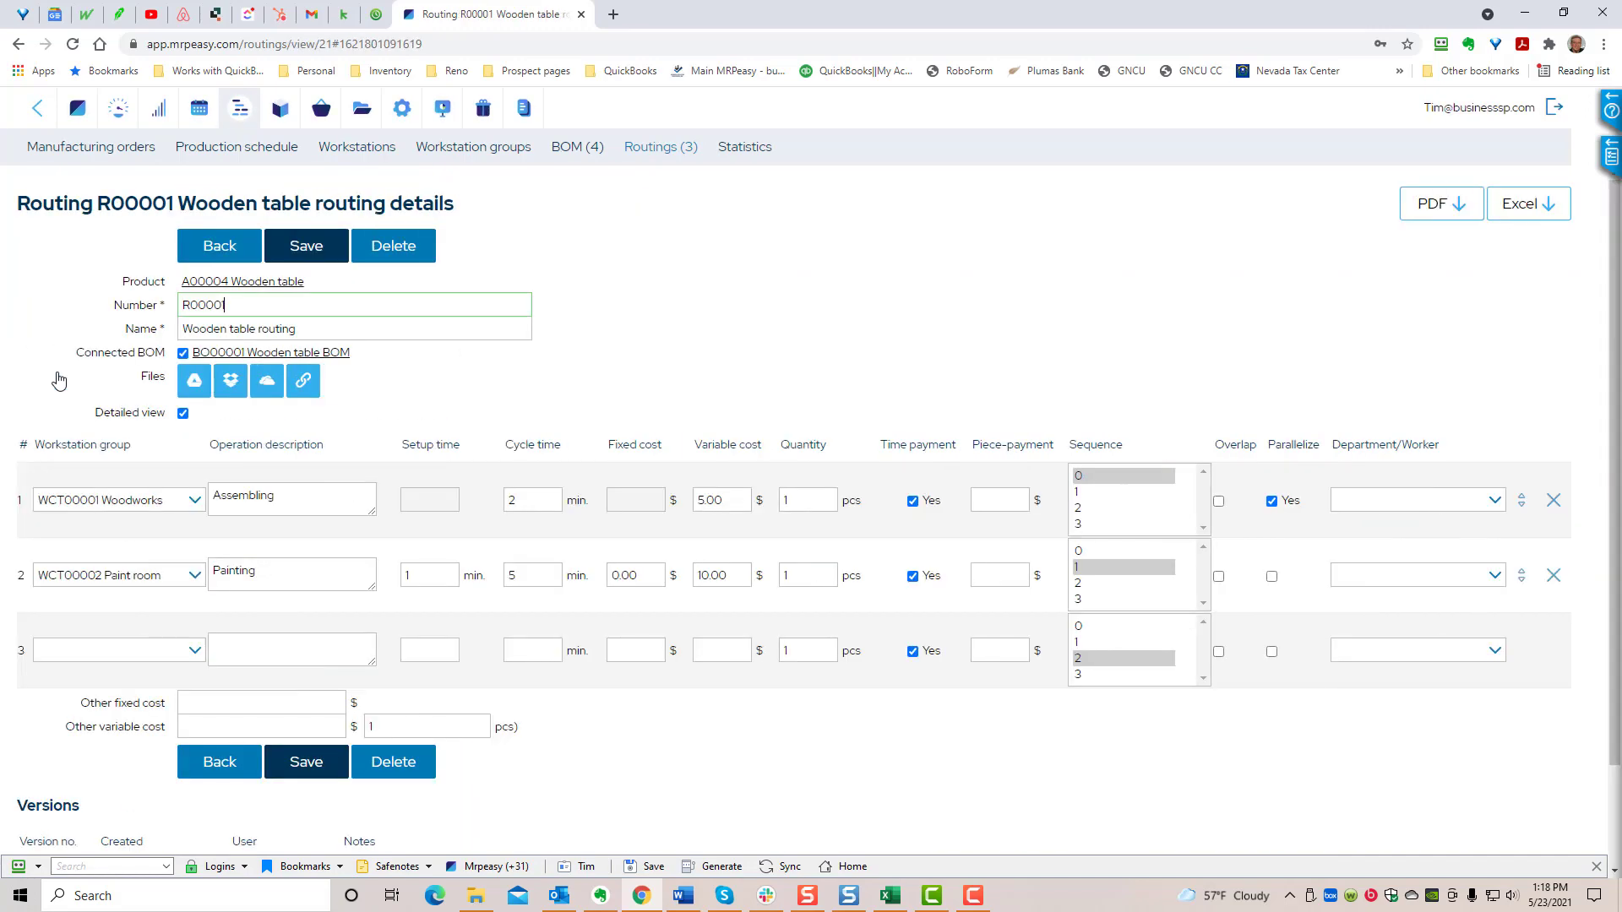
- Try a cycle time of 40 minutes for the Wooden table routing's Painting operation, discard the change and reopen the routing
{"action": "left_click", "coordinate": [550, 577]}
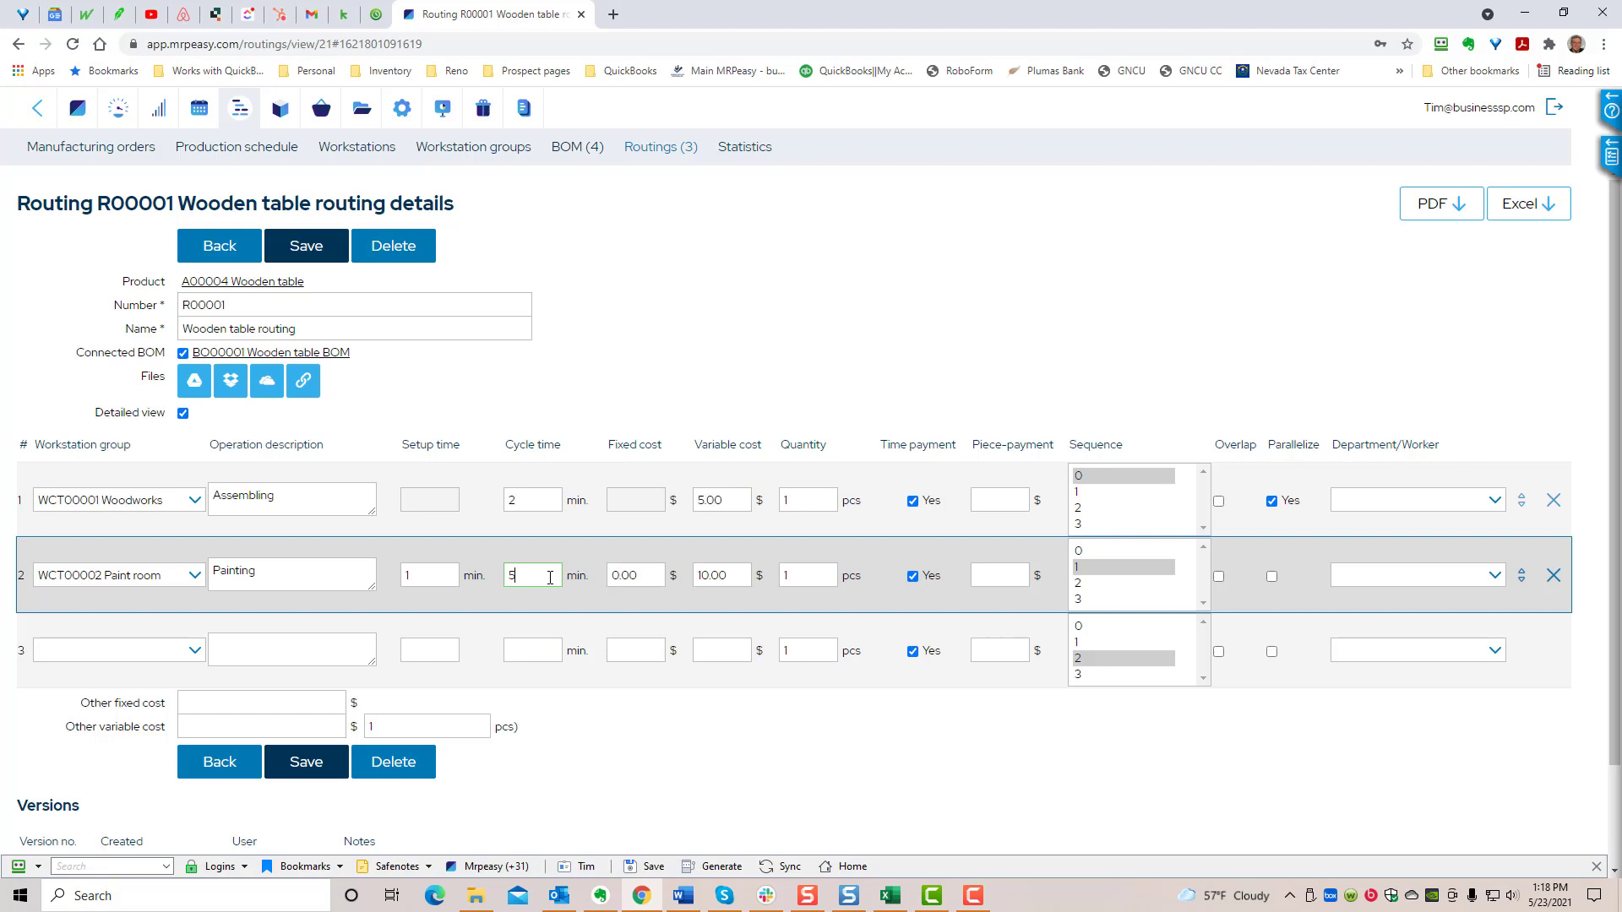
{"action": "key", "text": "BackSpace"}
{"action": "type", "text": "40"}
{"action": "key", "text": "Tab"}
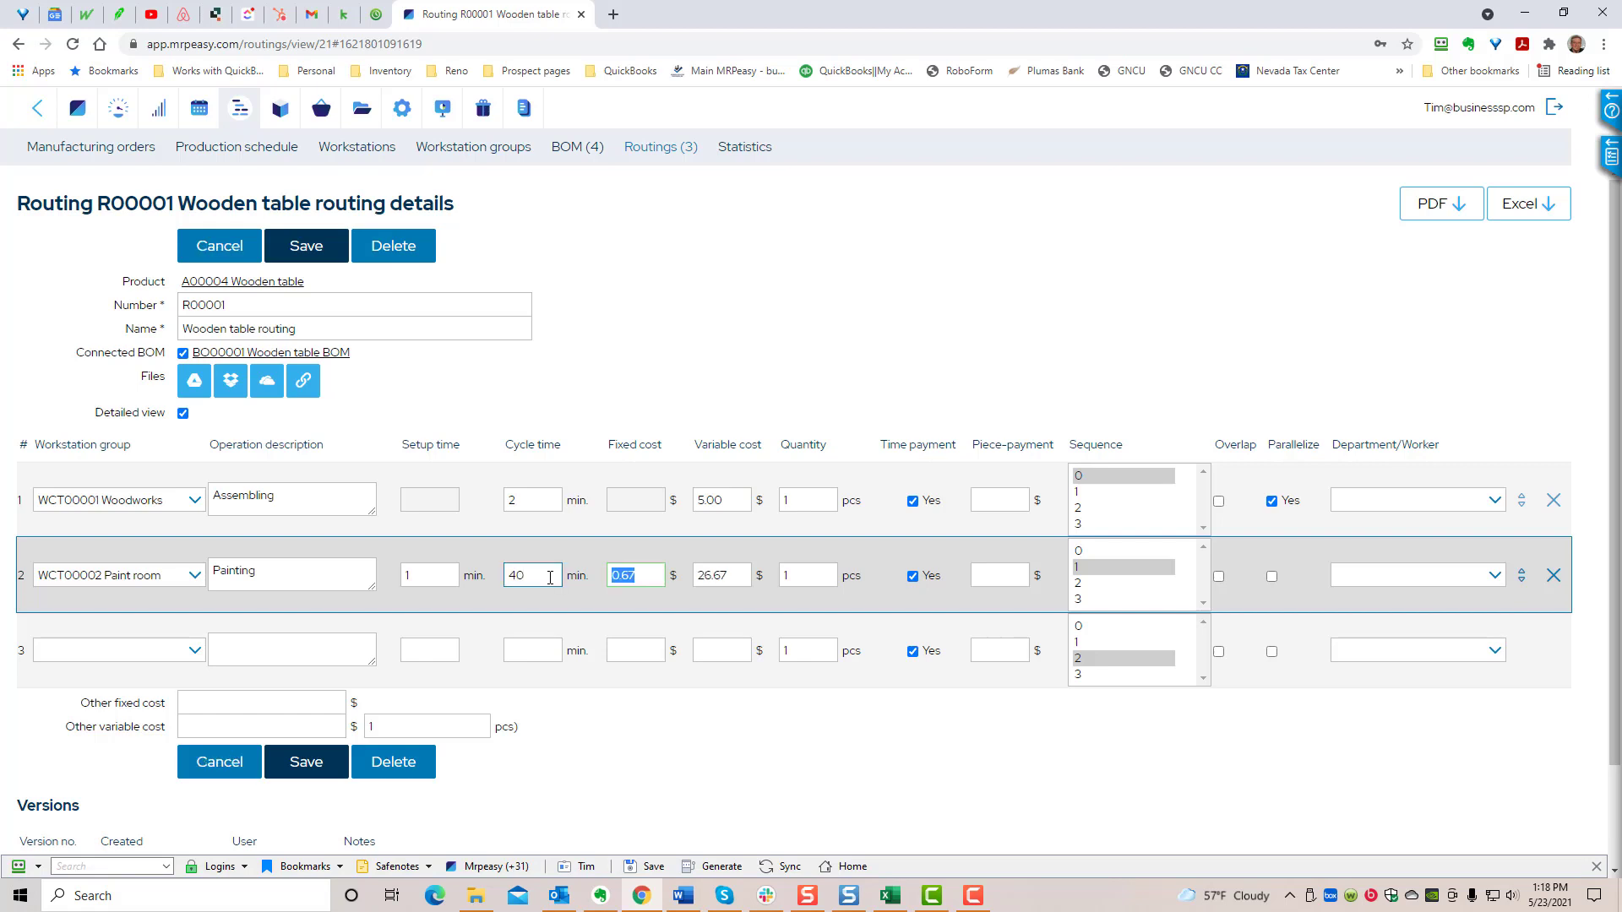
{"action": "key", "text": "Tab"}
{"action": "left_click", "coordinate": [234, 253]}
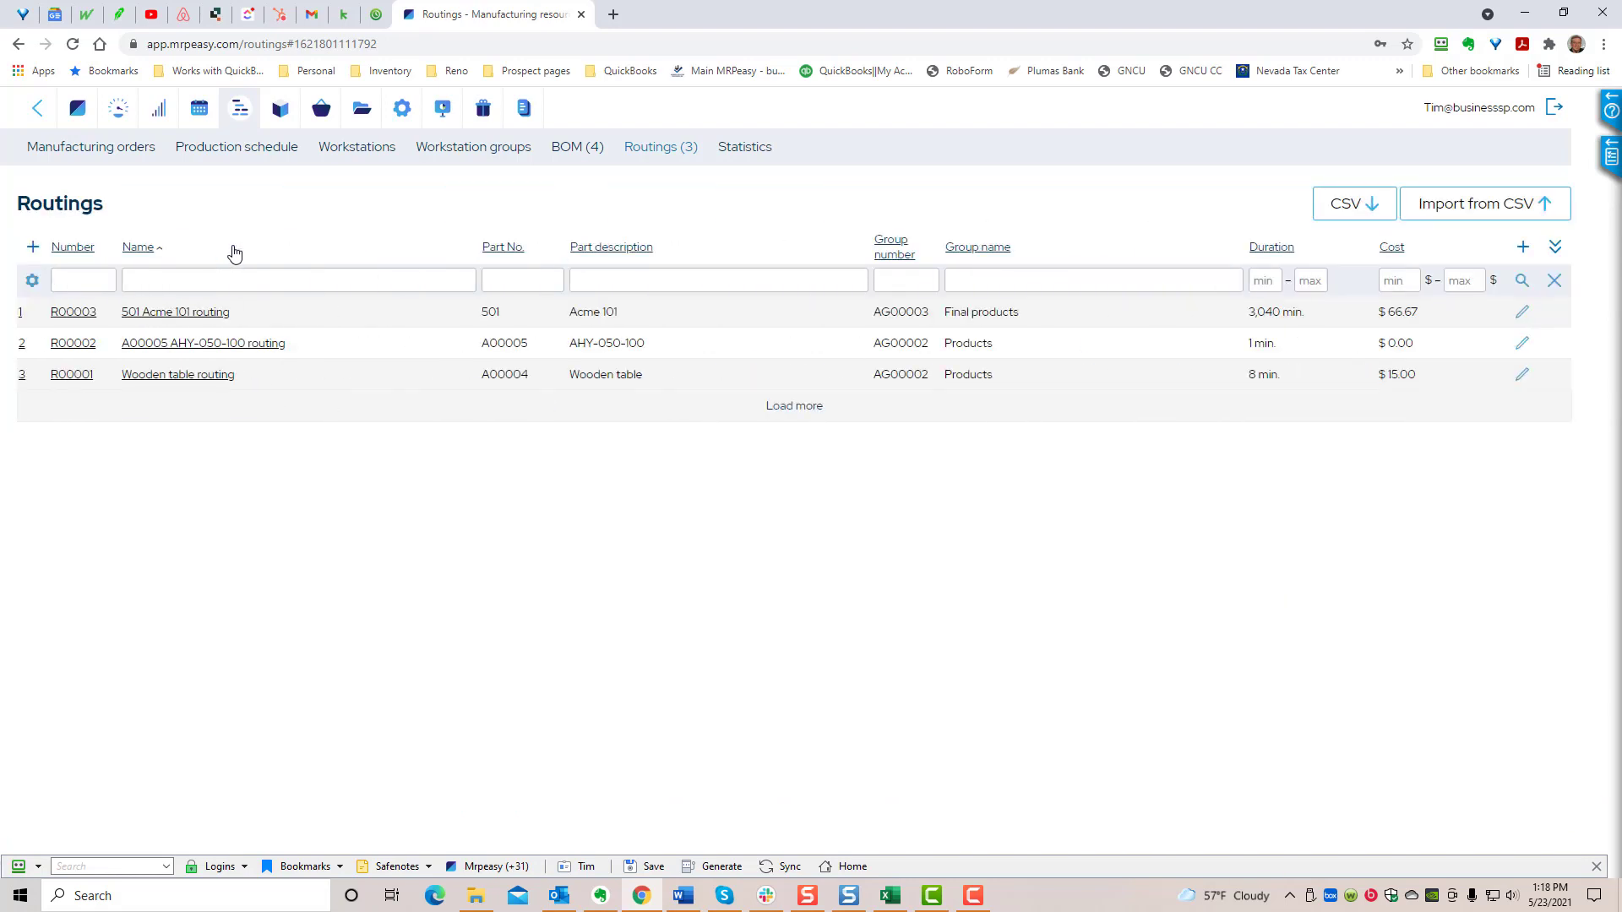
{"action": "left_click", "coordinate": [71, 376]}
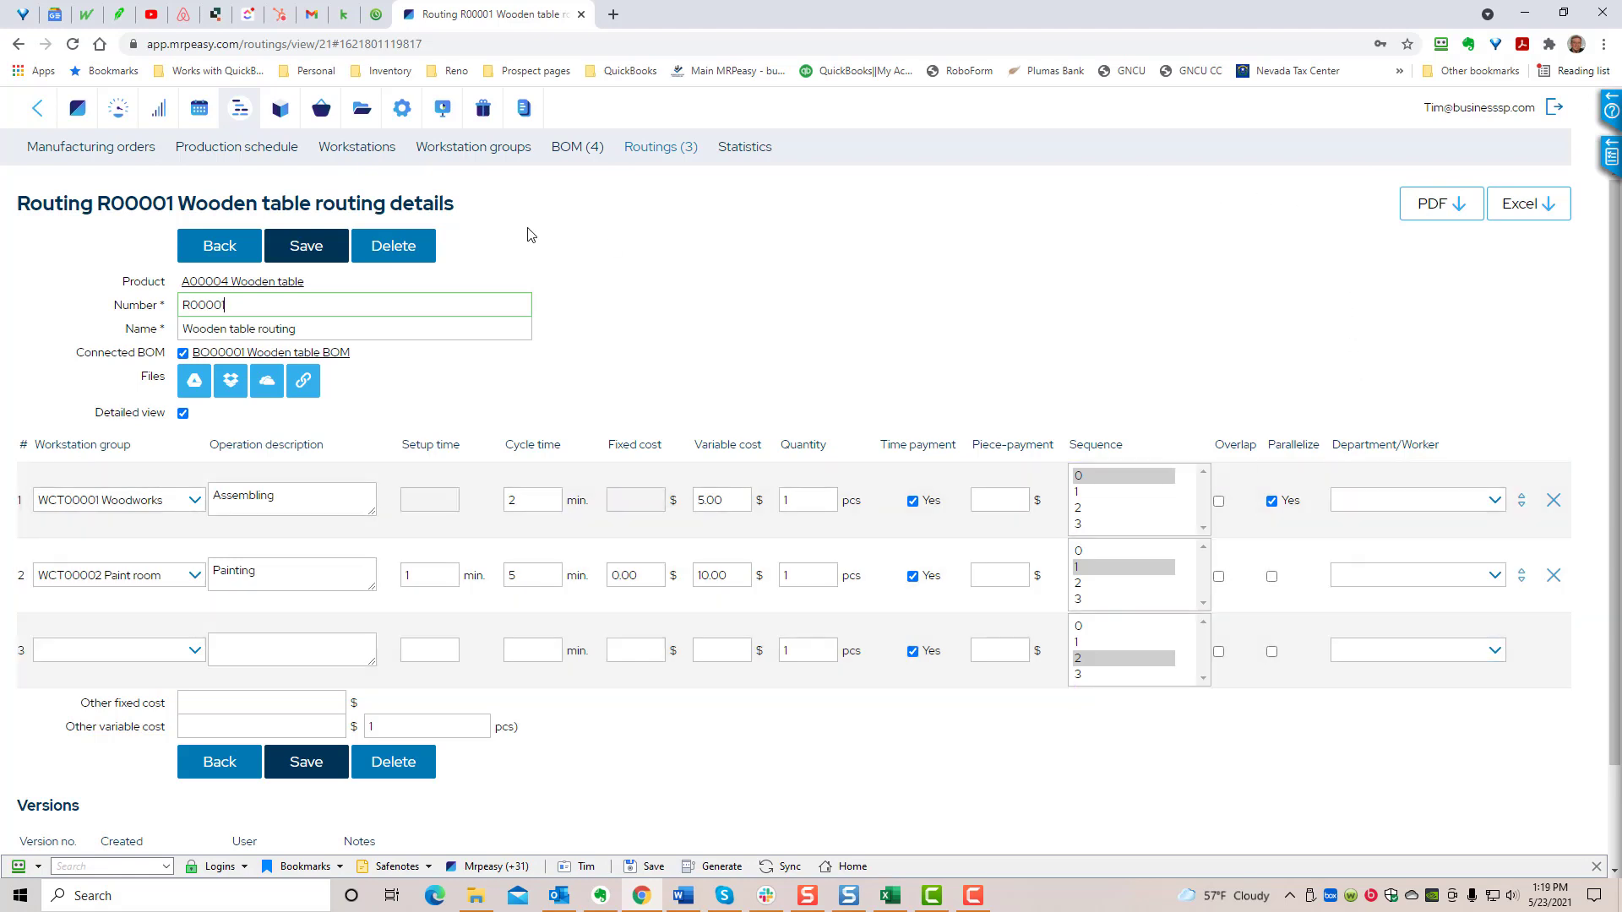
- In the Pause between operations workstation group, set Sunday's working hours to start at 00:00 and save the change
{"action": "left_click", "coordinate": [521, 147]}
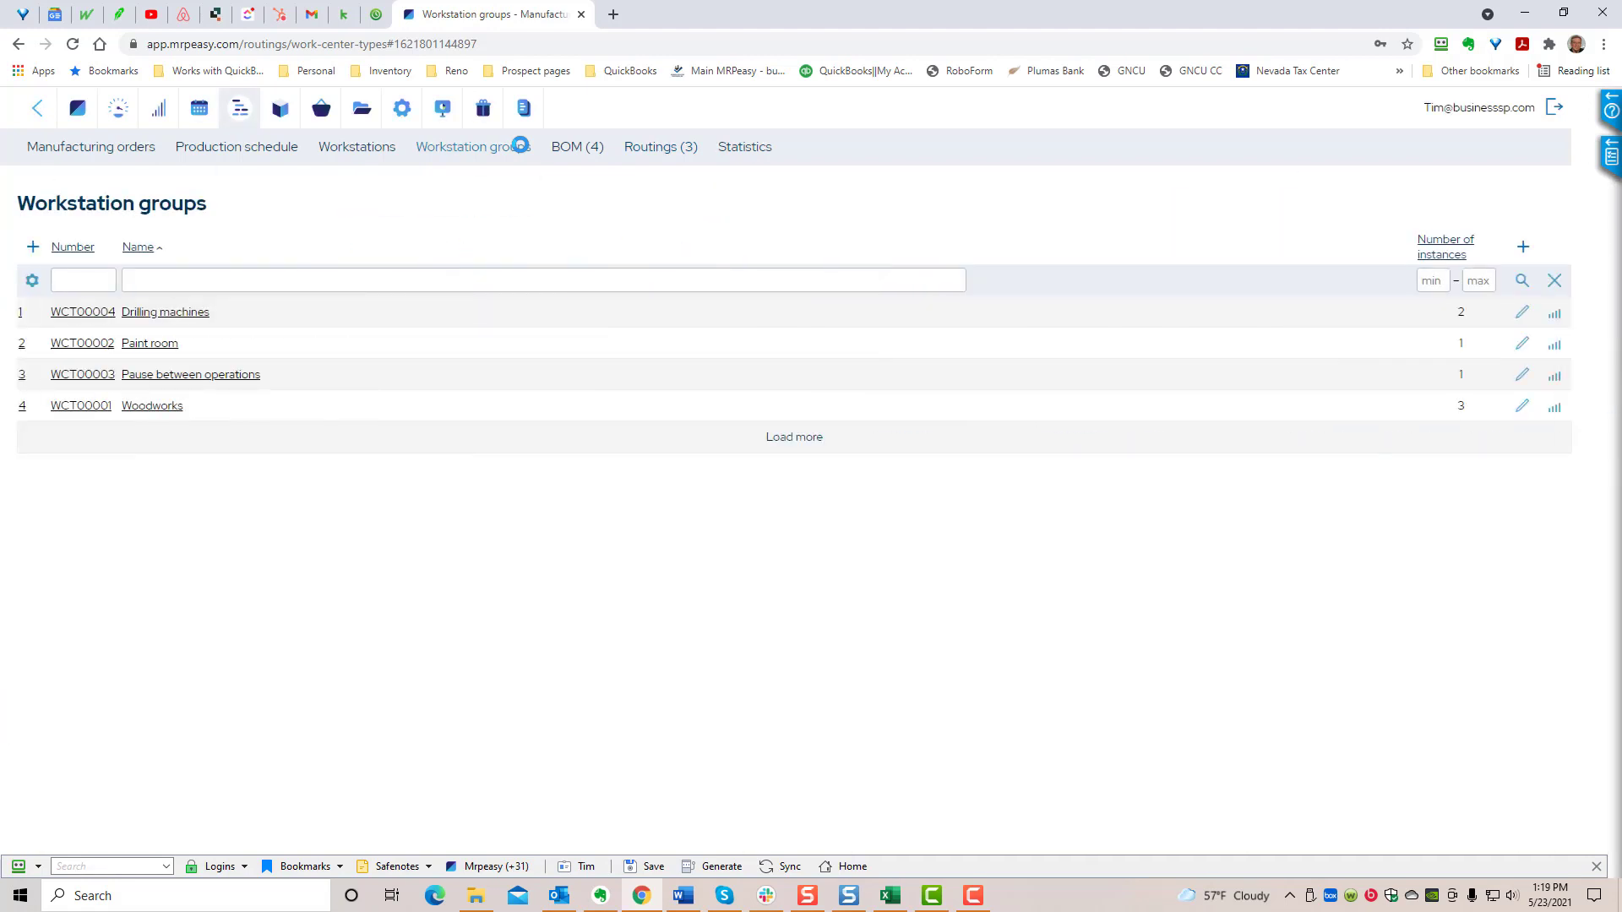
{"action": "left_click", "coordinate": [74, 383]}
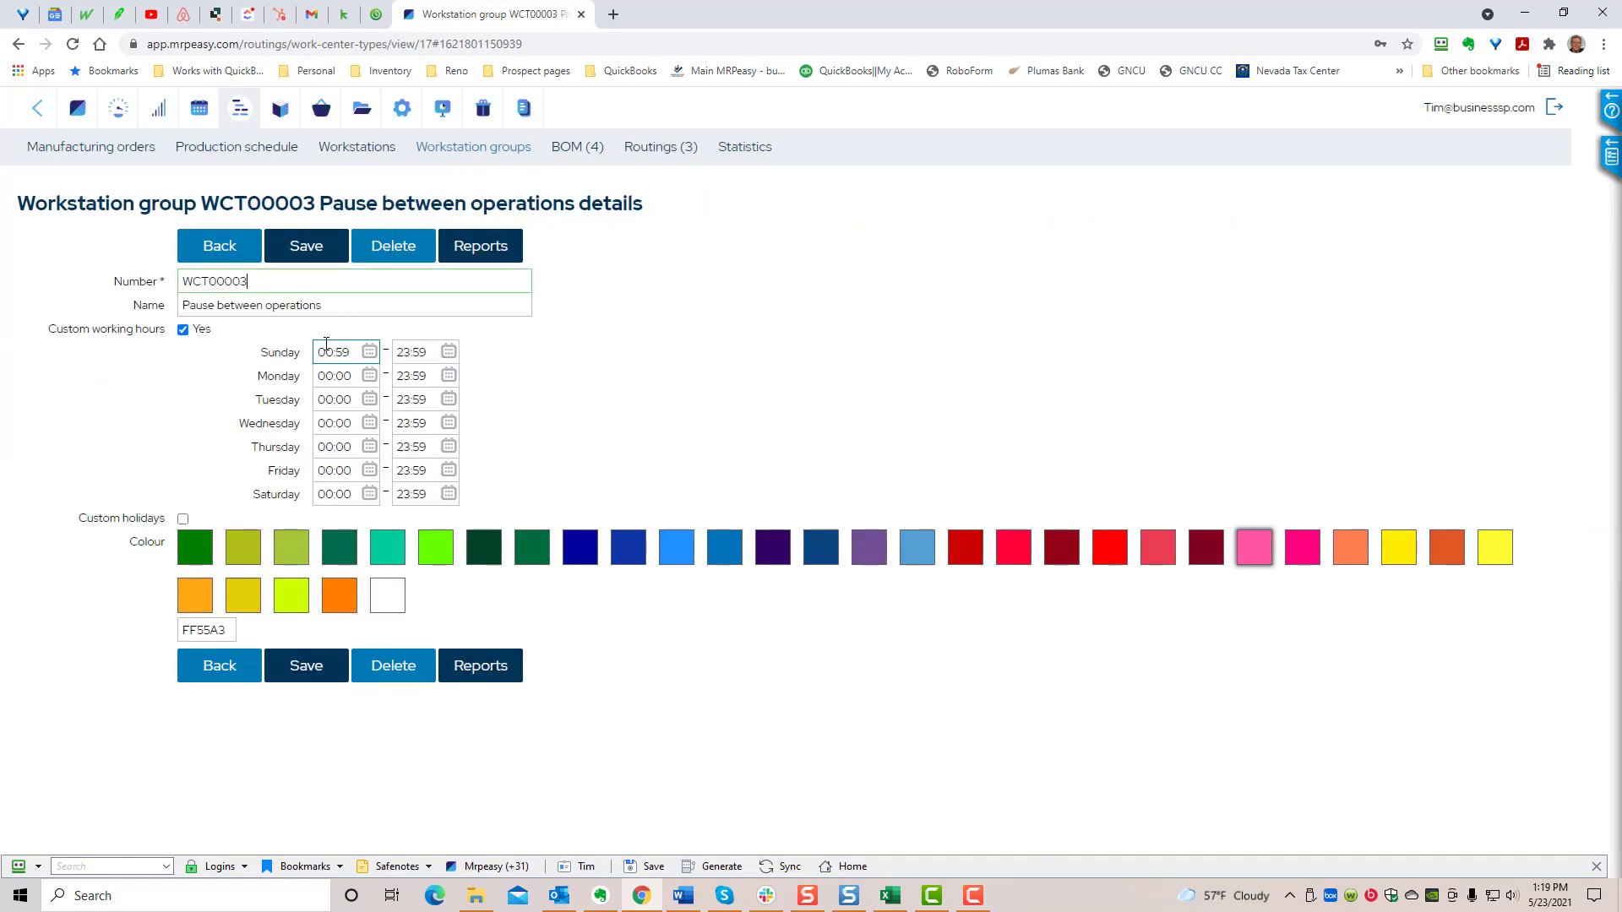
{"action": "left_click", "coordinate": [353, 355]}
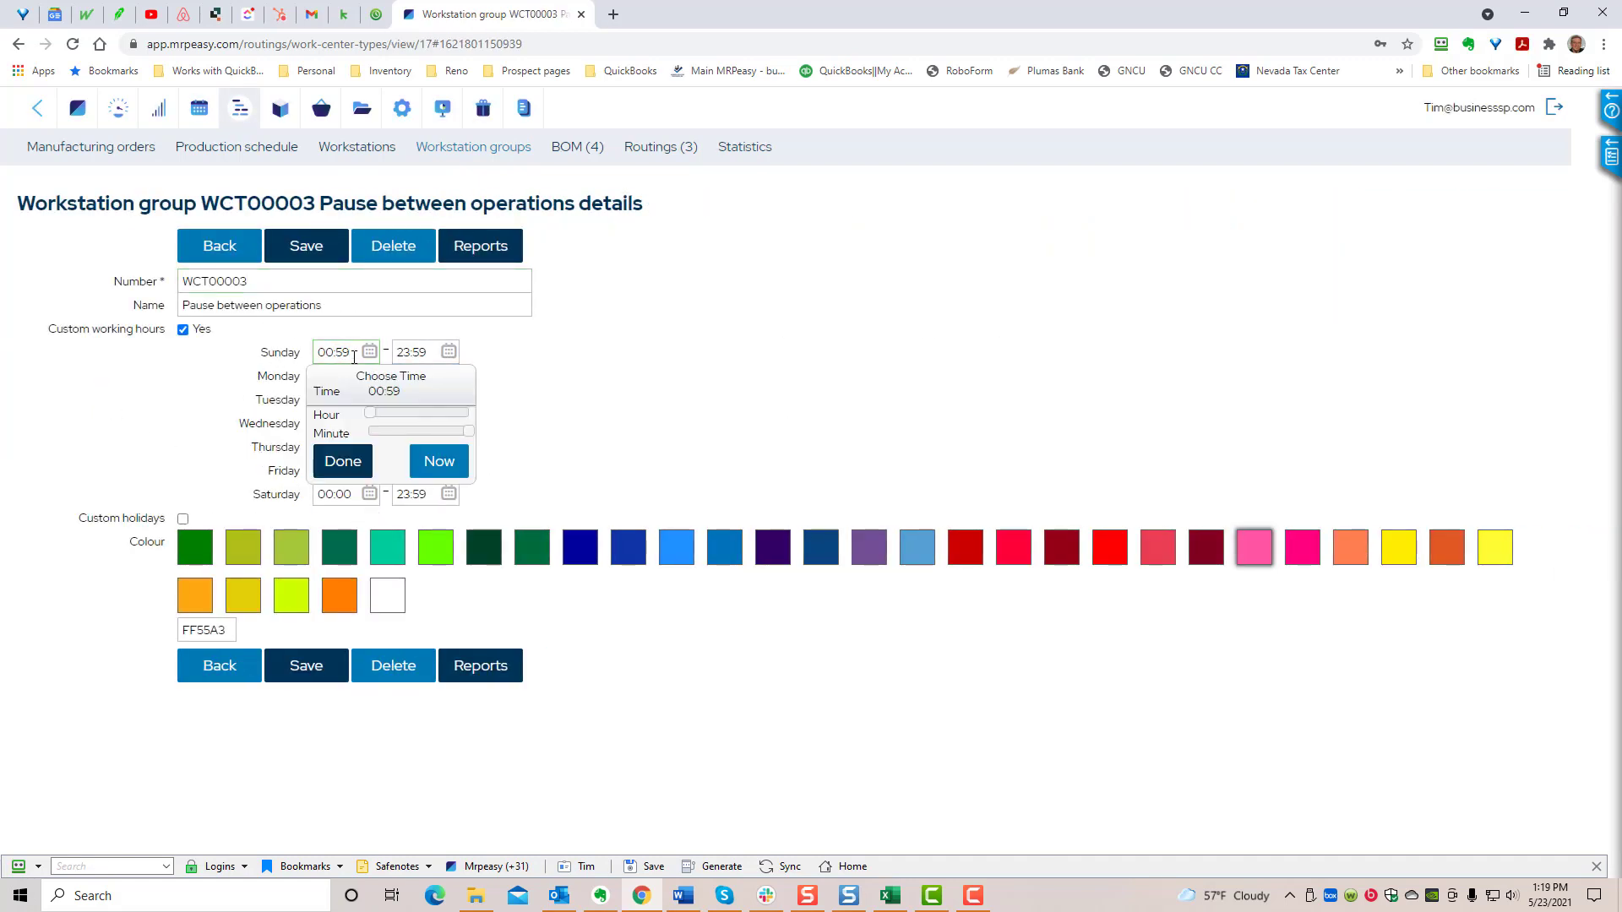
{"action": "key", "text": "BackSpace"}
{"action": "key", "text": "BackSpace"}
{"action": "left_click", "coordinate": [342, 461]}
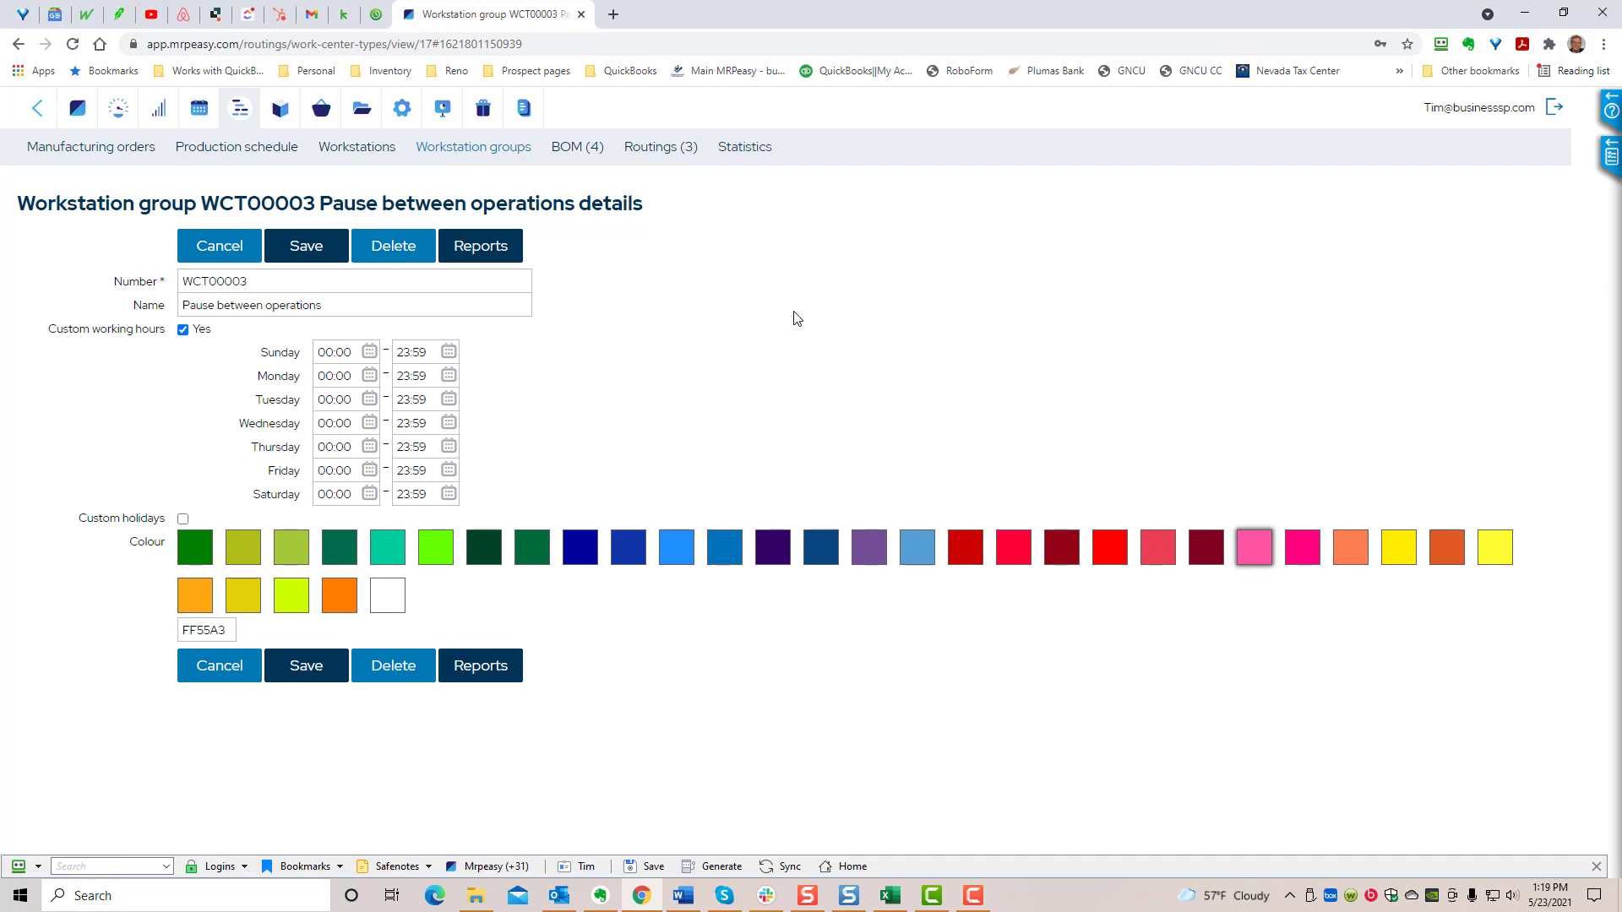
{"action": "left_click", "coordinate": [403, 112]}
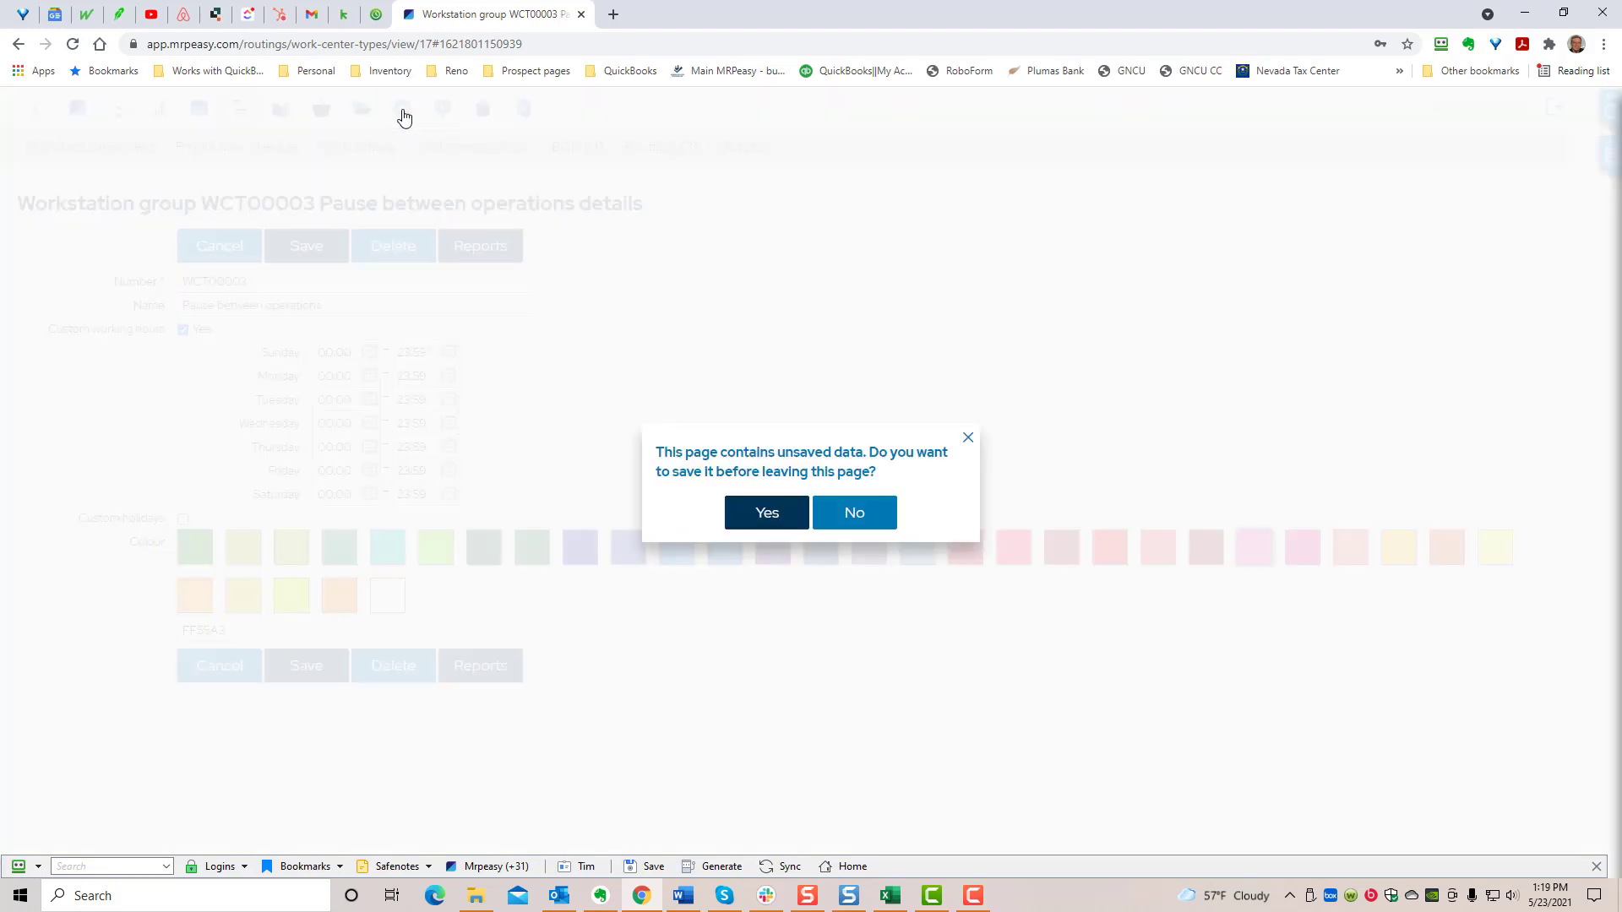
{"action": "left_click", "coordinate": [763, 513]}
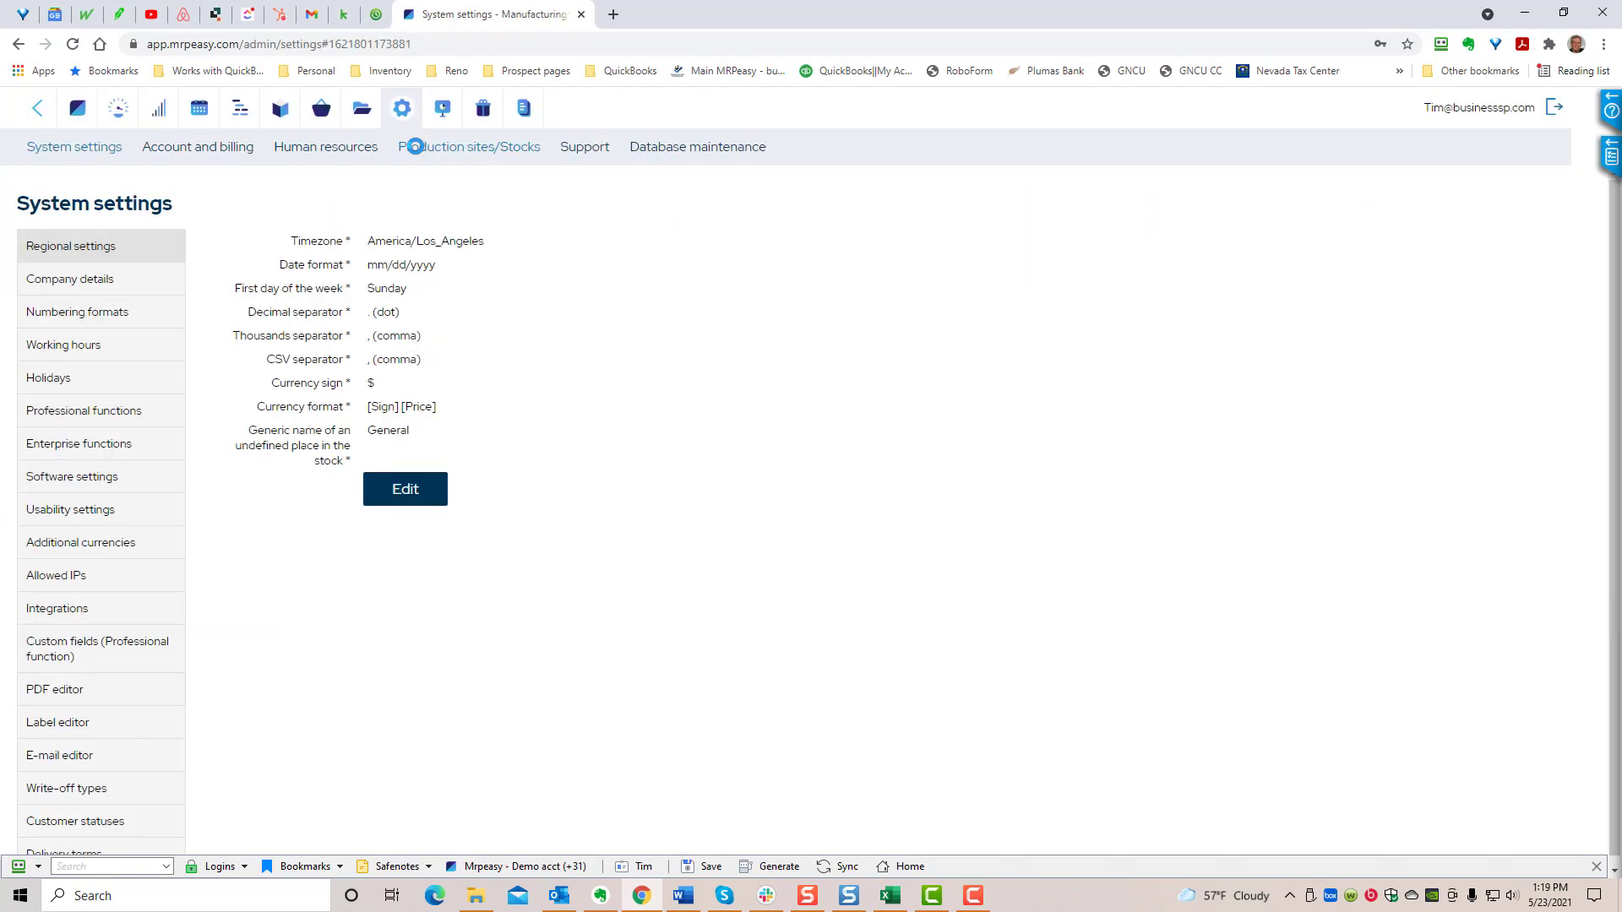
- Open the Waiting department in the human resources settings and examine its average hourly wage
{"action": "left_click", "coordinate": [350, 150]}
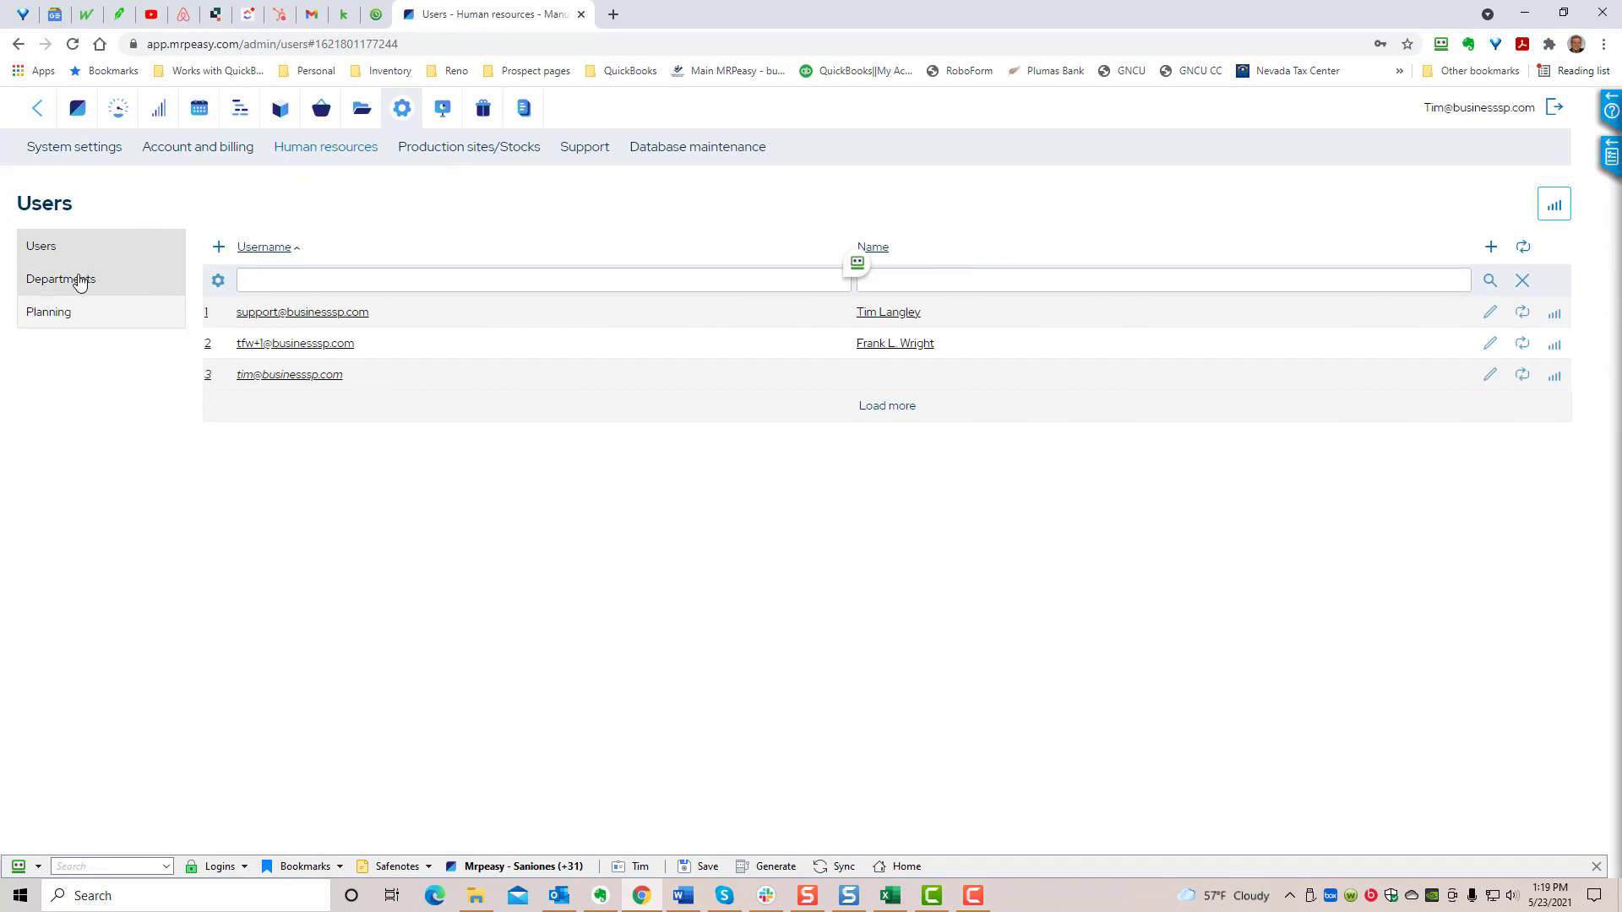
{"action": "left_click", "coordinate": [78, 279]}
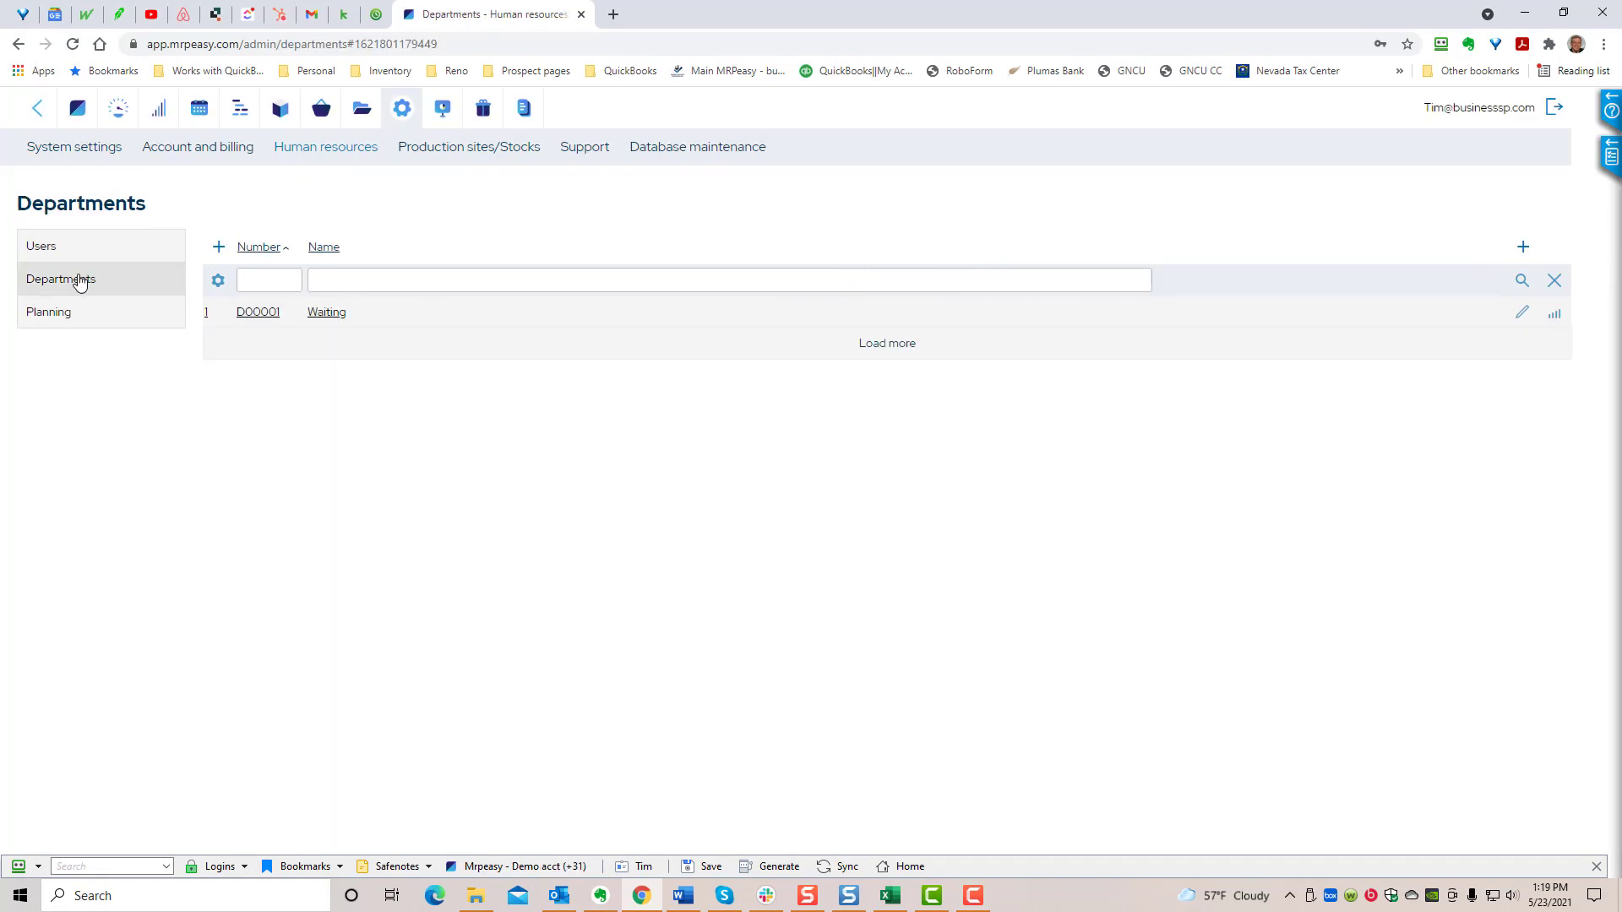
{"action": "left_click", "coordinate": [258, 318]}
{"action": "left_click", "coordinate": [232, 353]}
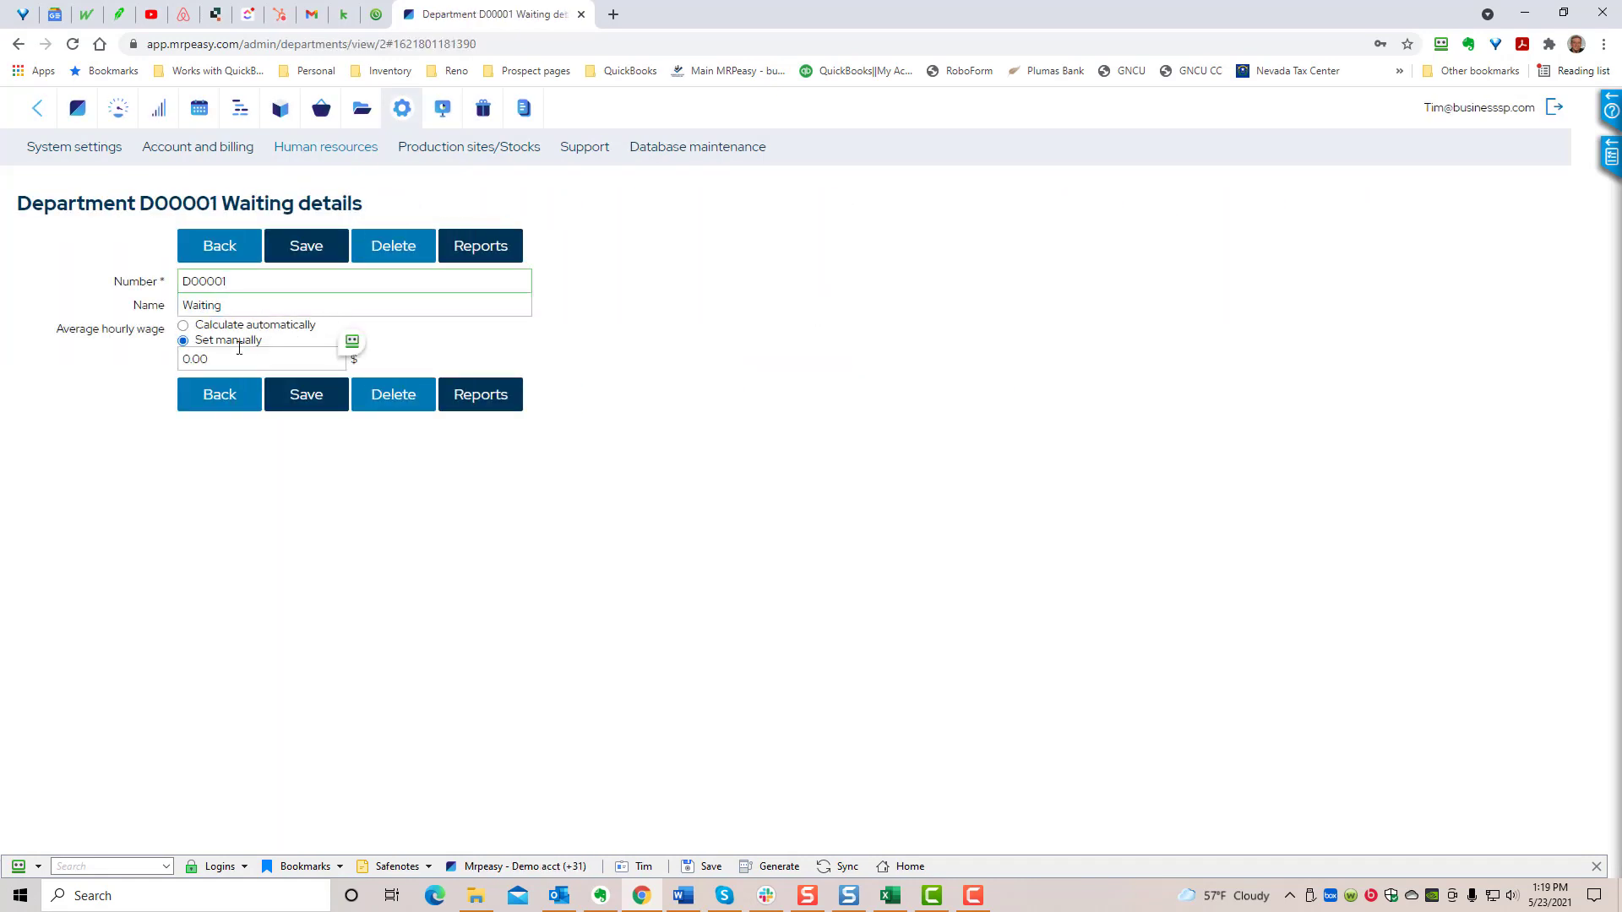
{"action": "double_click", "coordinate": [232, 349]}
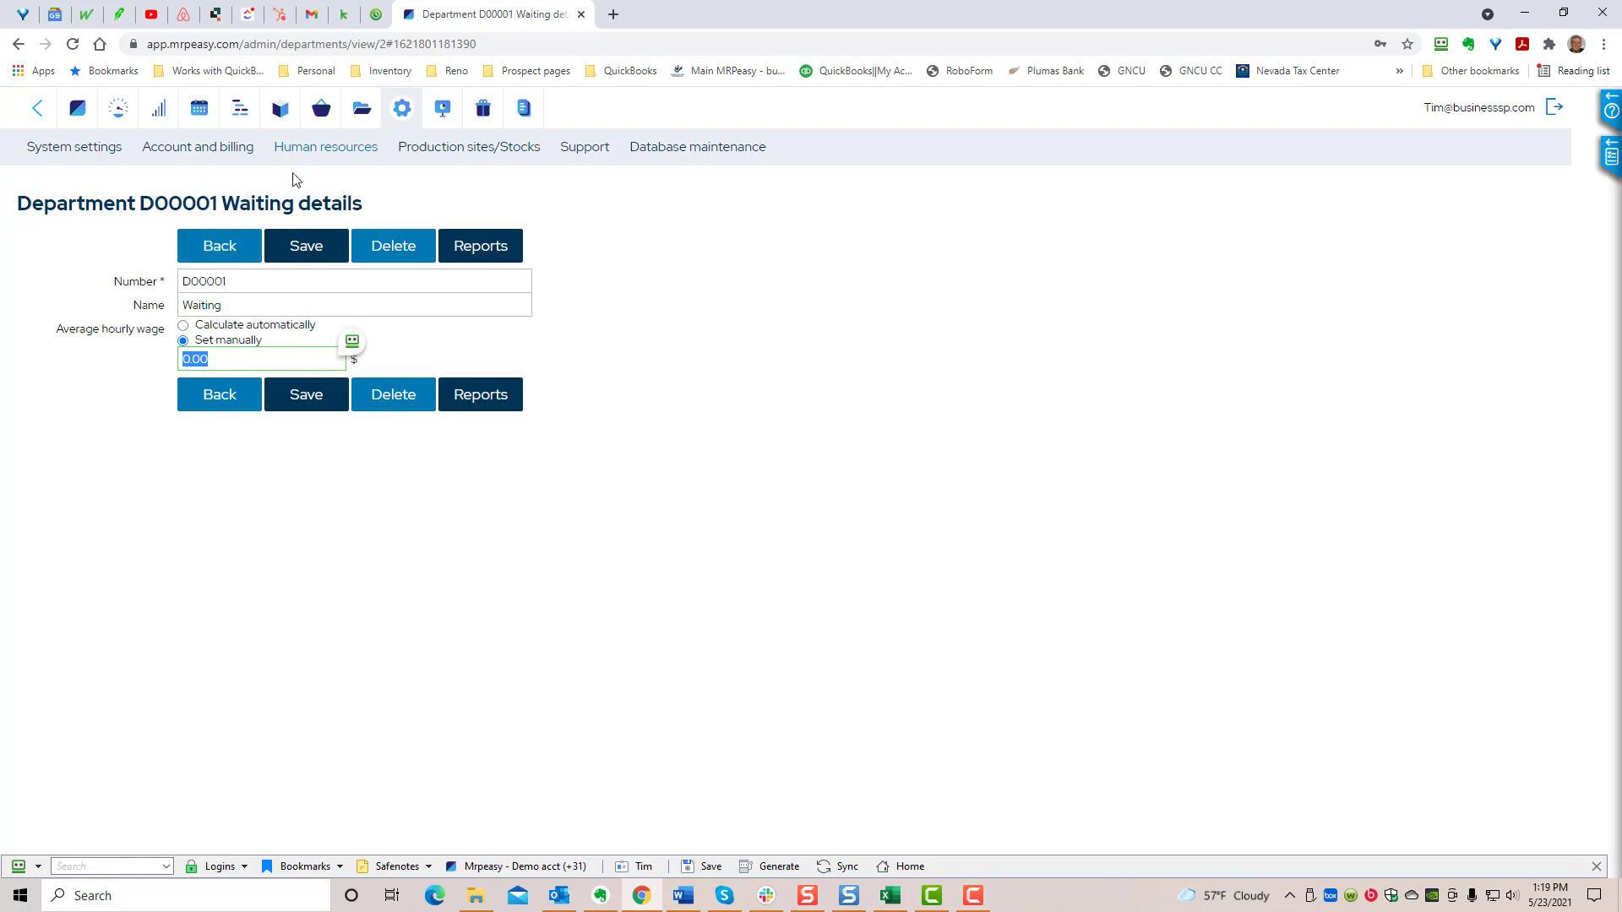
- Open the 501 Acme 101 routing and examine its operations' workstation groups, setup and cycle times, and assigned departments or workers
{"action": "left_click", "coordinate": [240, 114]}
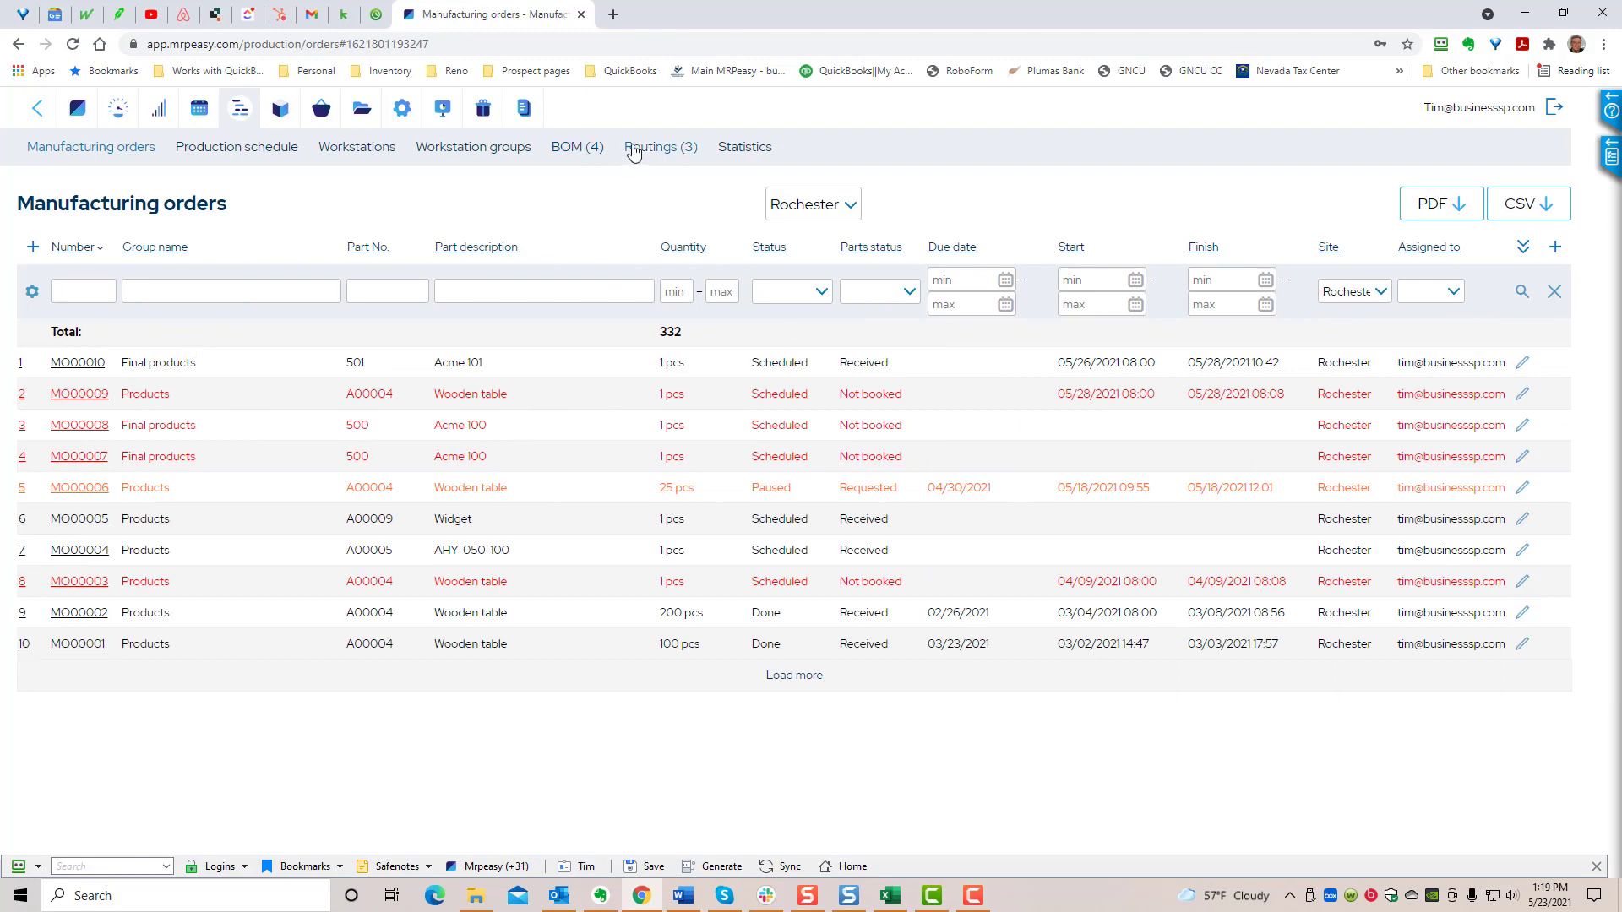
{"action": "left_click", "coordinate": [653, 148]}
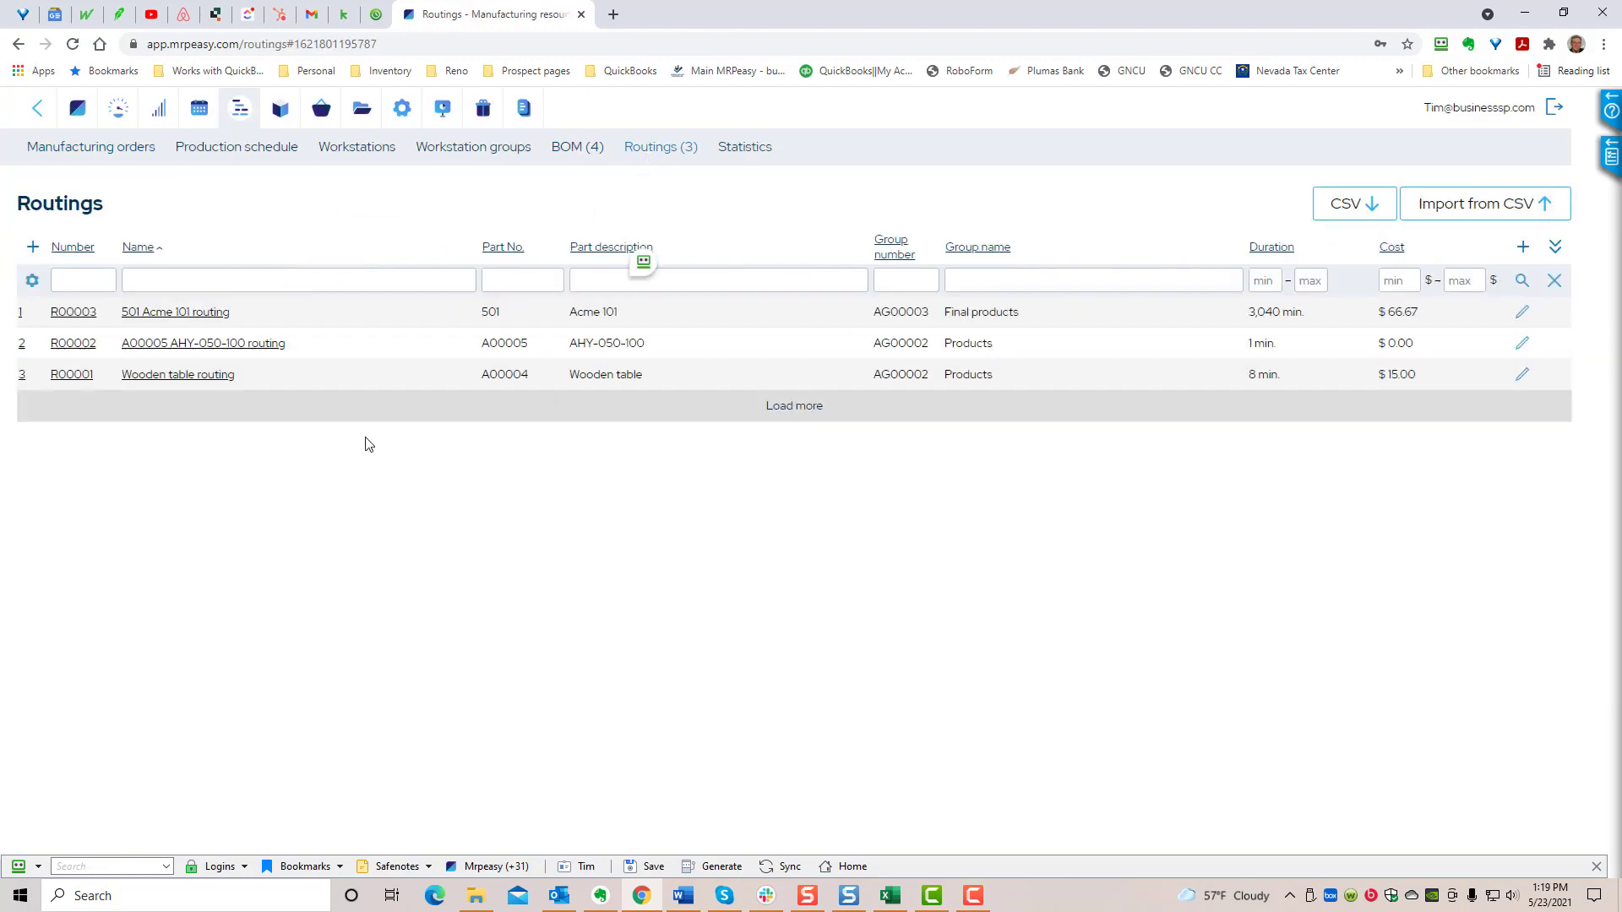
{"action": "left_click", "coordinate": [65, 314]}
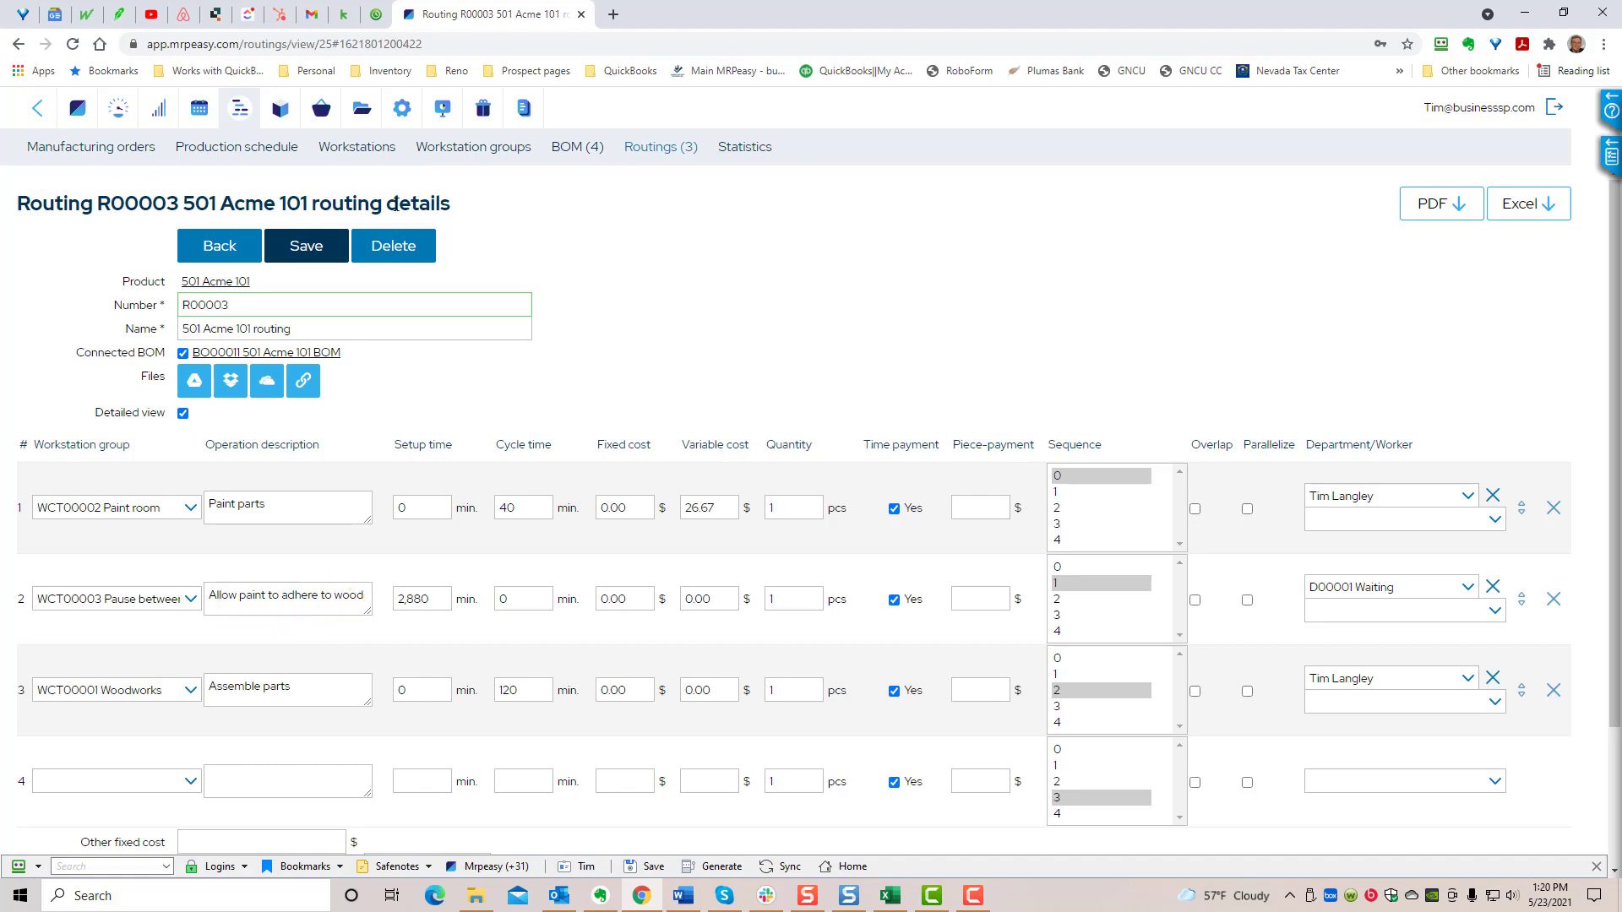
- Examine this week's workstation bookings on the production schedule's Gantt chart, and return to the start page
{"action": "left_click", "coordinate": [184, 149]}
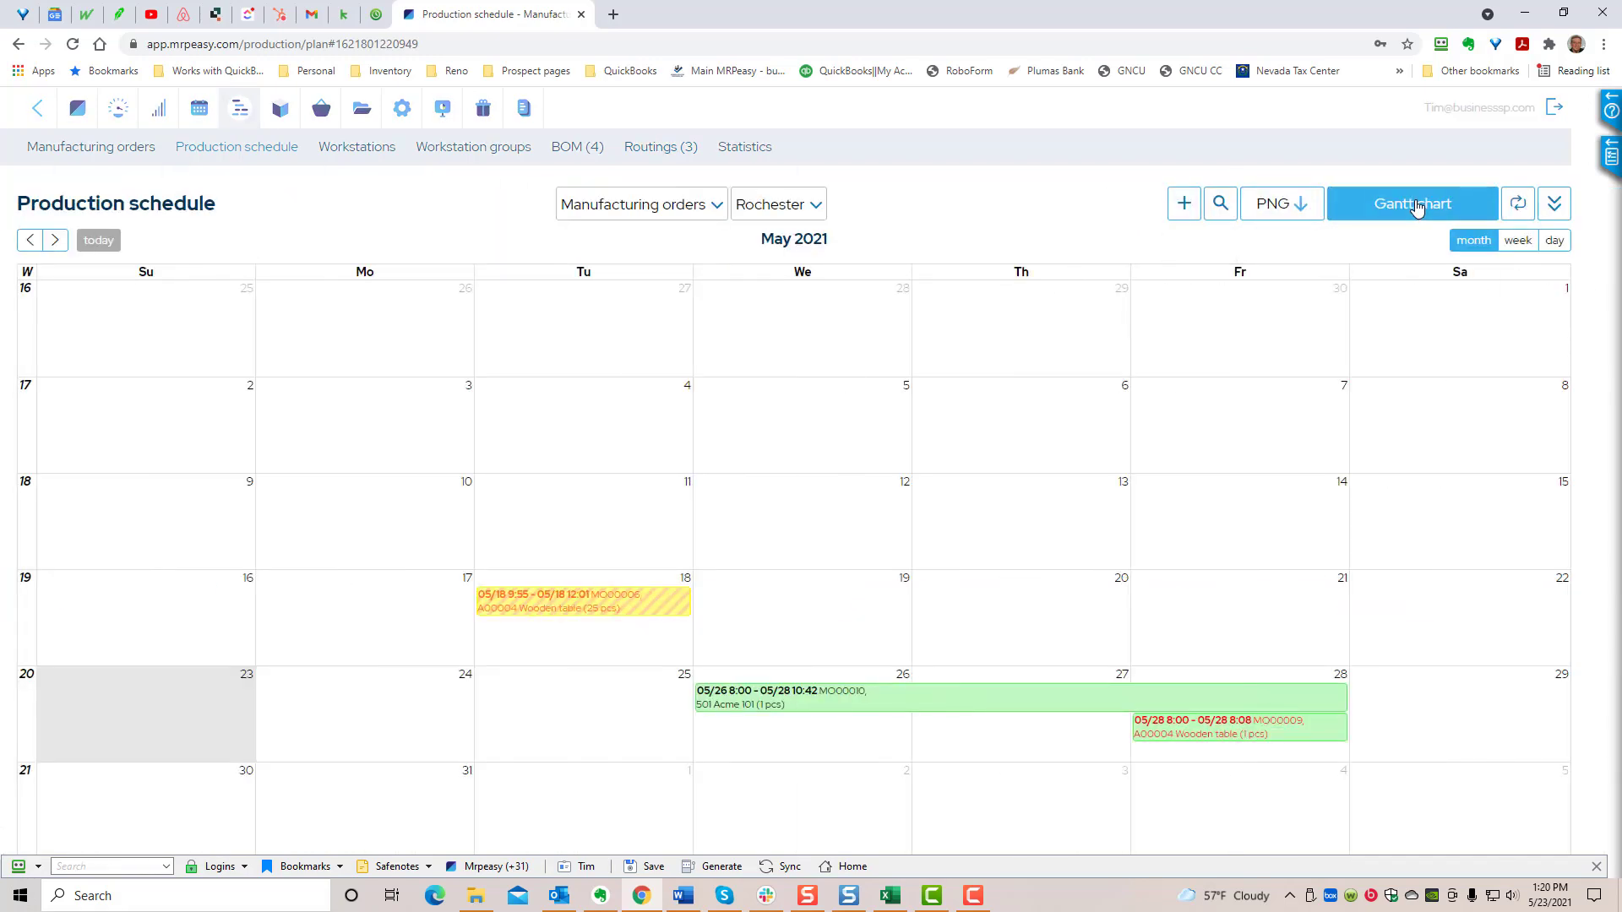
{"action": "left_click", "coordinate": [1417, 207]}
{"action": "mouse_move", "coordinate": [1097, 481]}
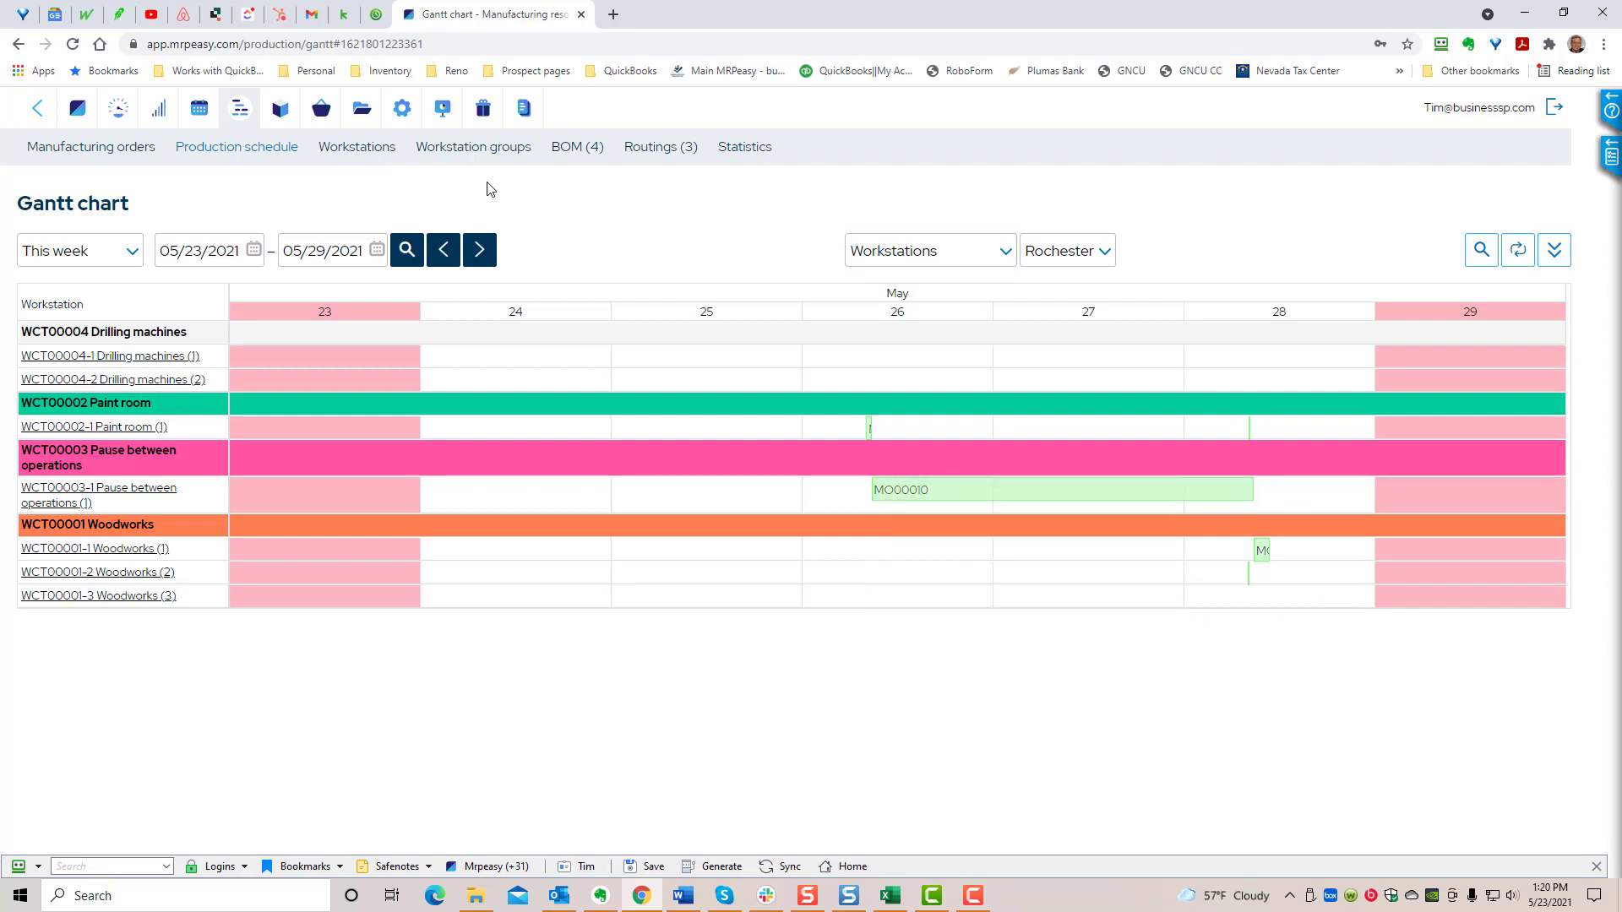
{"action": "left_click", "coordinate": [77, 110]}
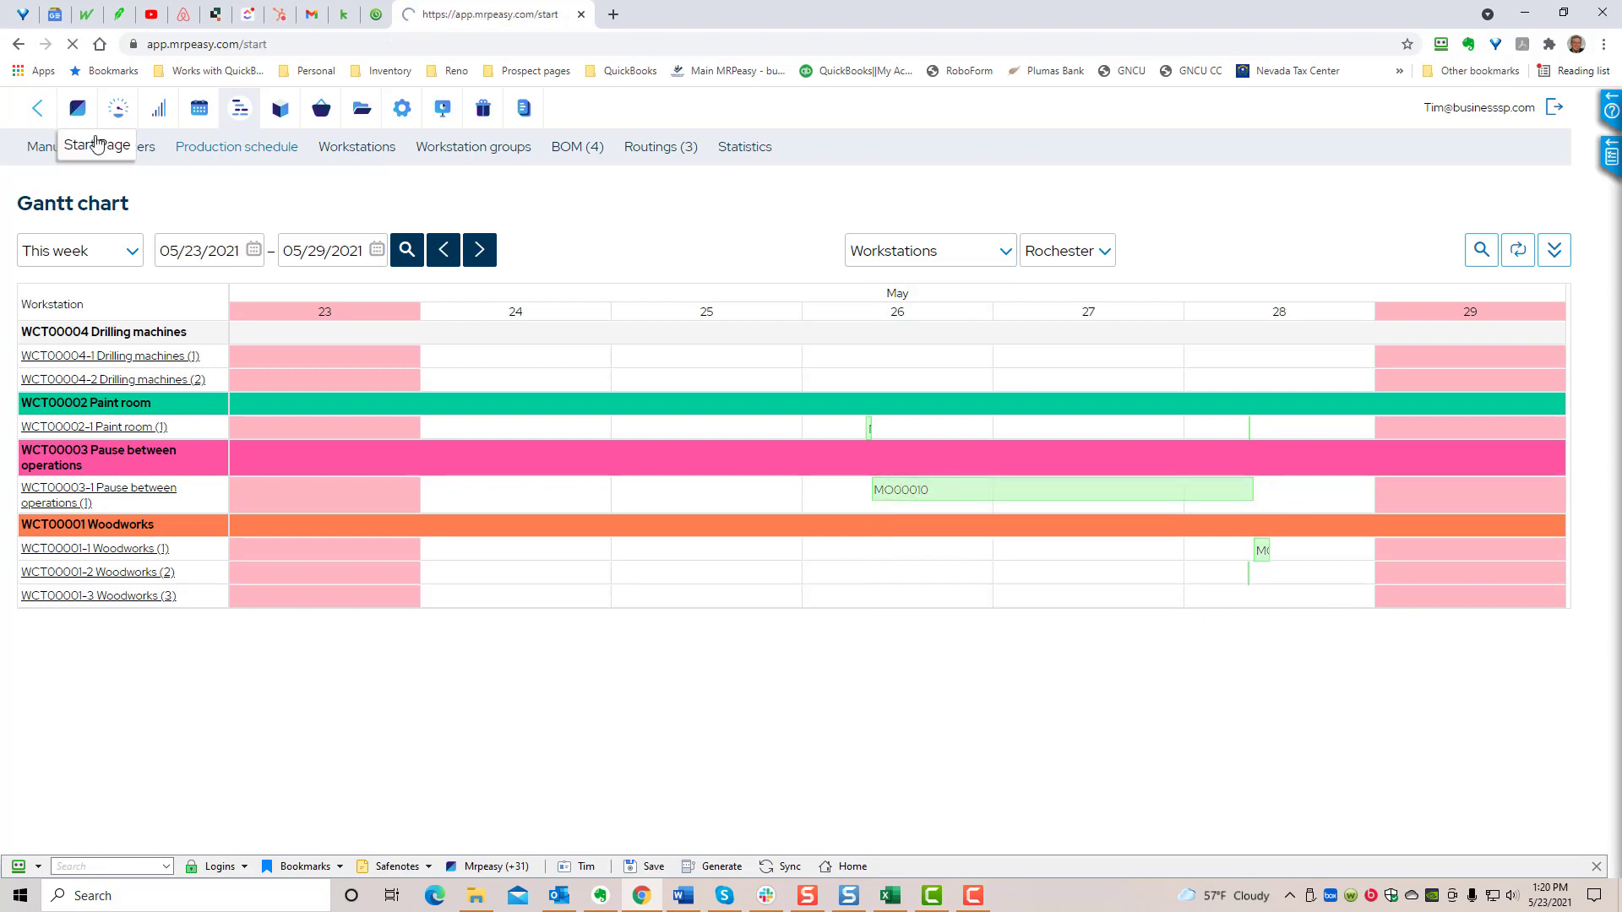